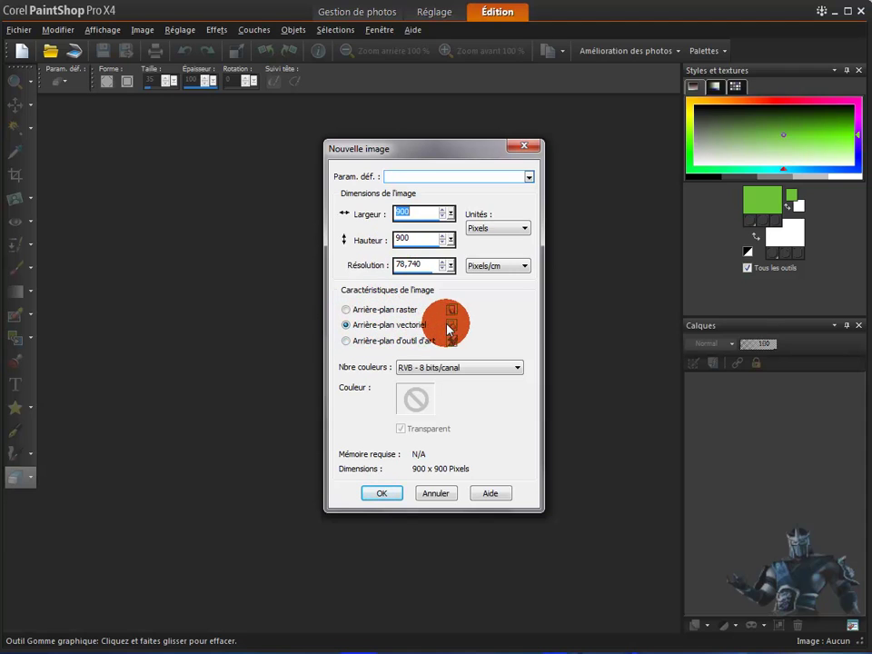
Create a new 900 x 900 pixel image with a vector background at 78.740 pixels/cm.
left_click(387, 497)
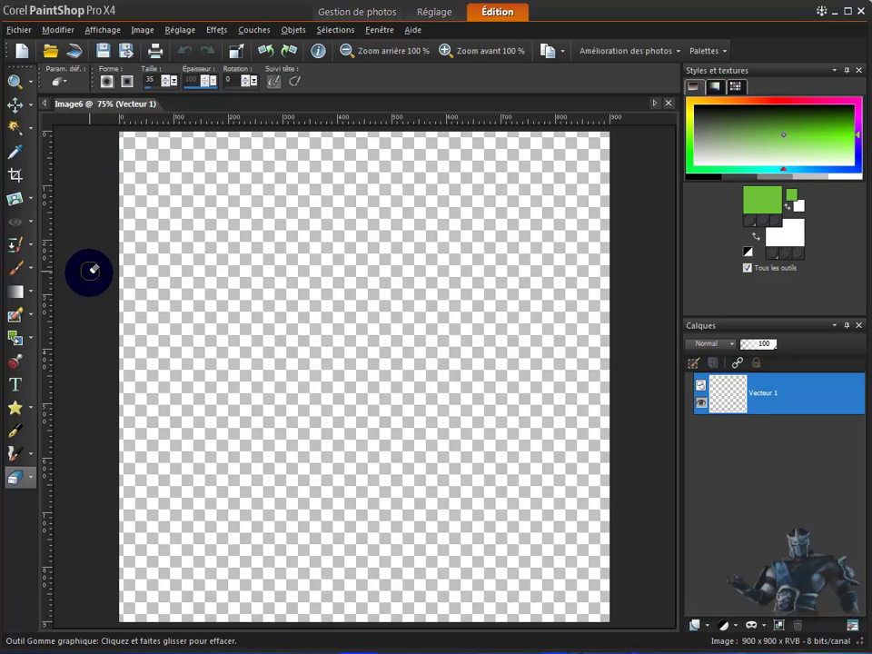
left_click(16, 270)
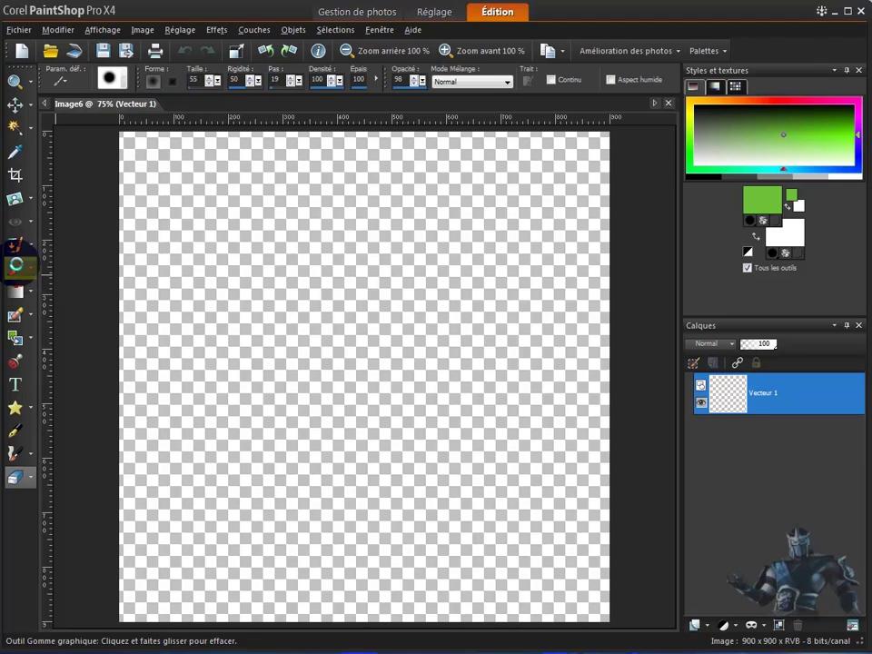
left_click(189, 238)
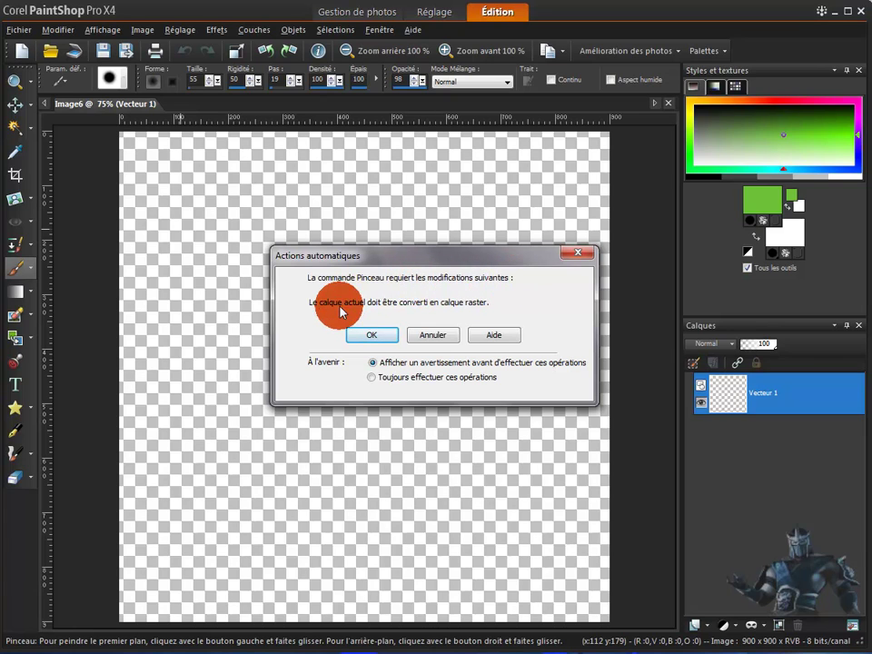
left_click(435, 335)
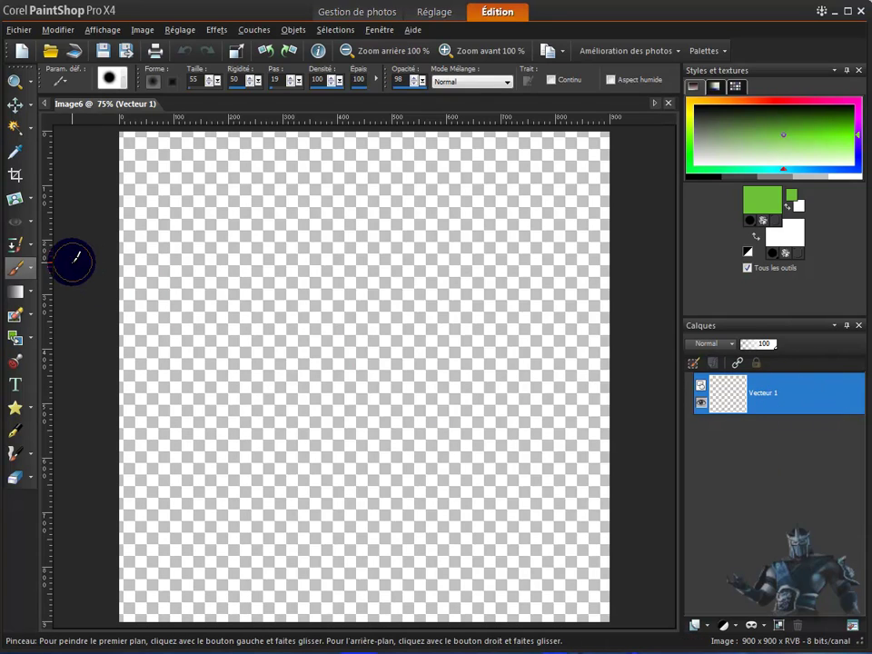
left_click(18, 365)
left_click(221, 302)
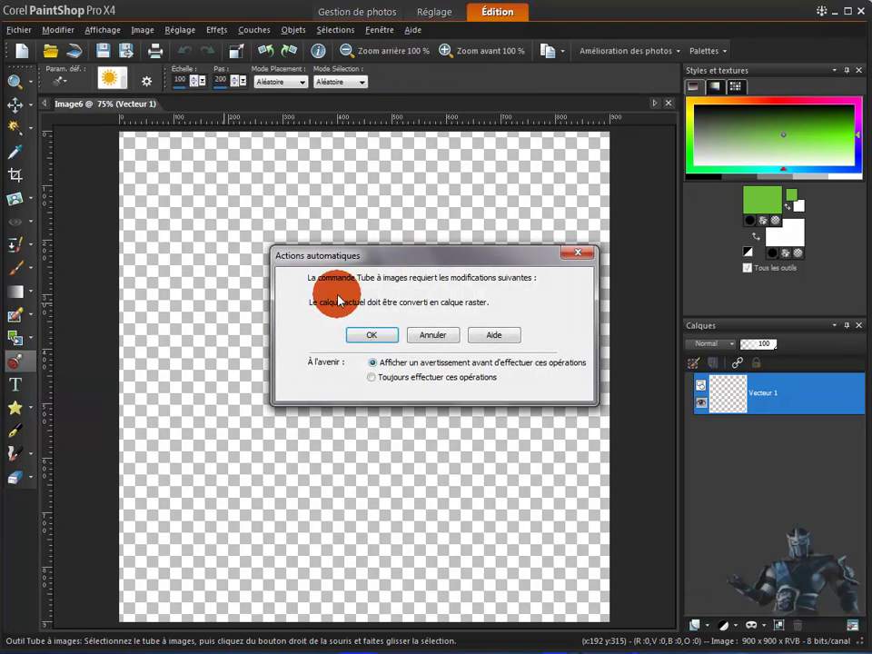
left_click(432, 335)
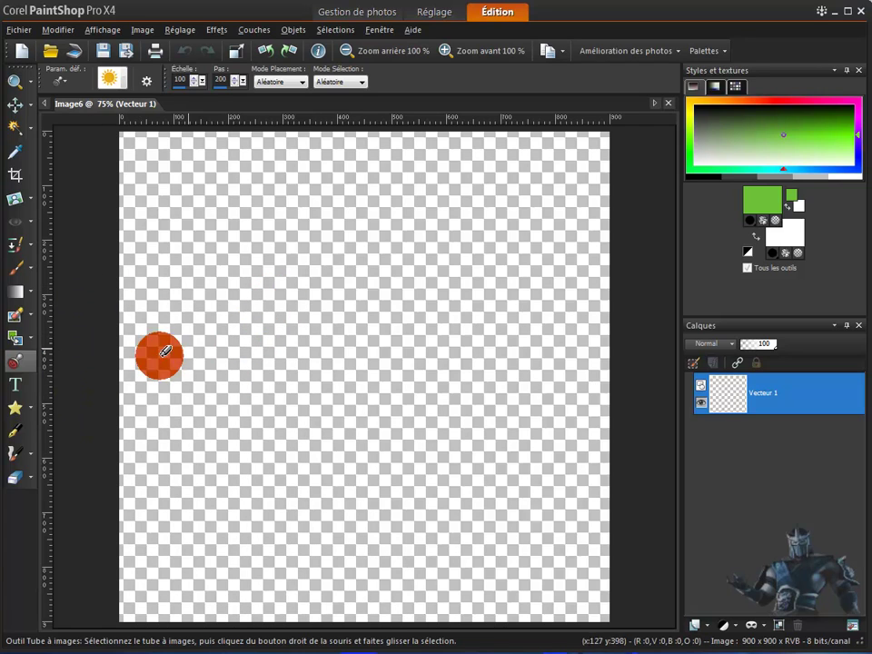
Add the text "pouzolles" in 72-point Brush Script Std across the upper part of the canvas.
left_click(15, 385)
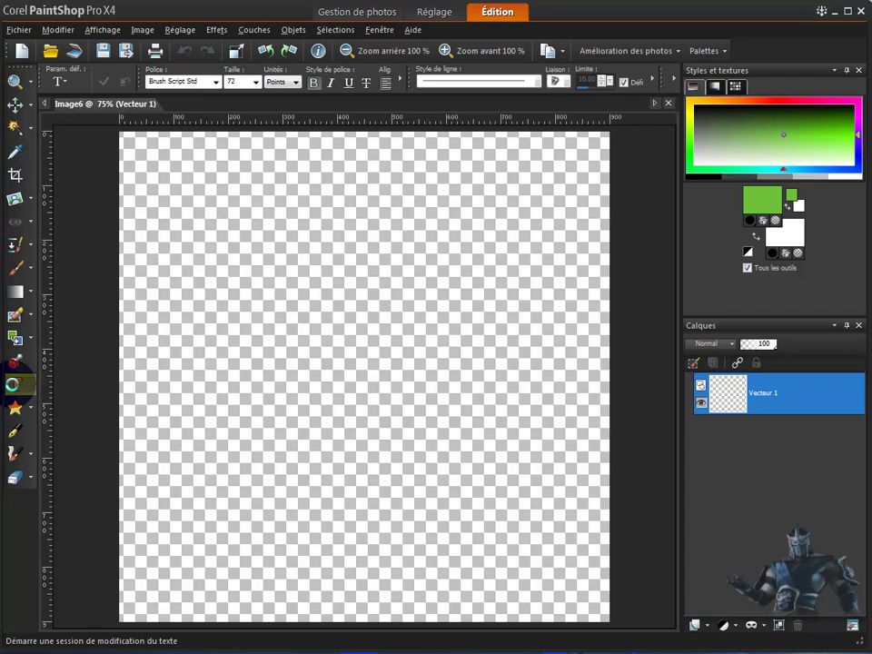
left_click(175, 302)
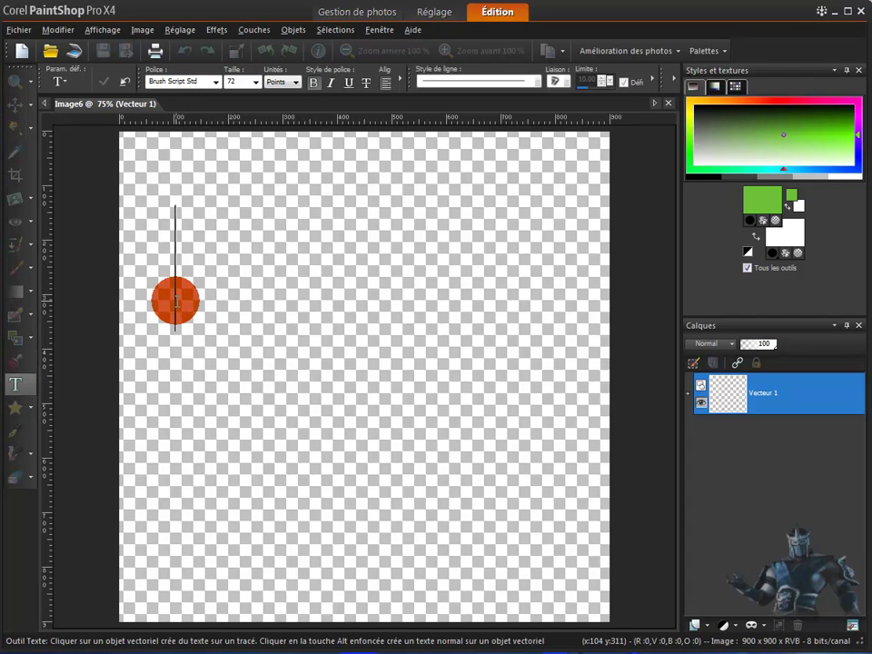
type("M")
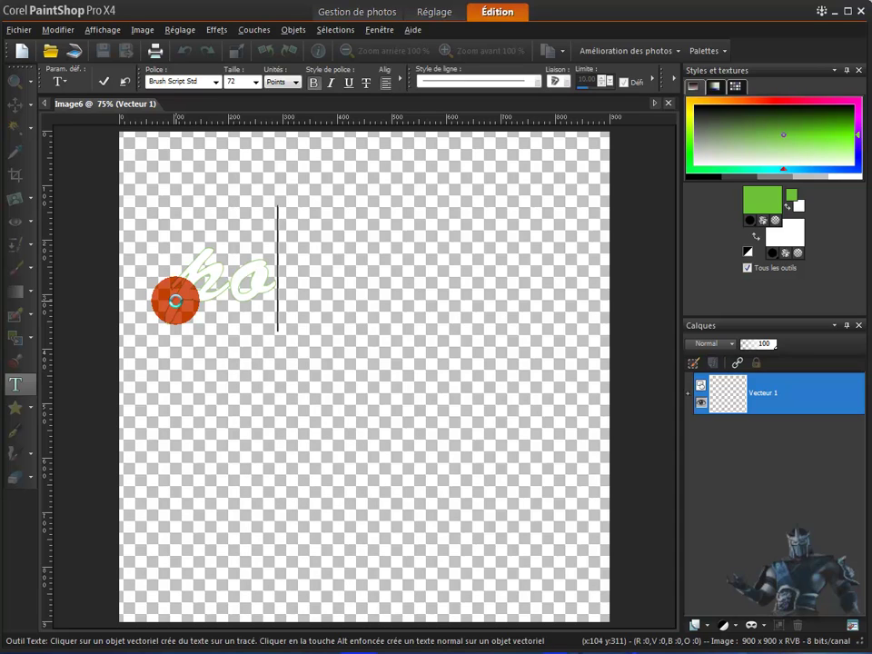
type("ou")
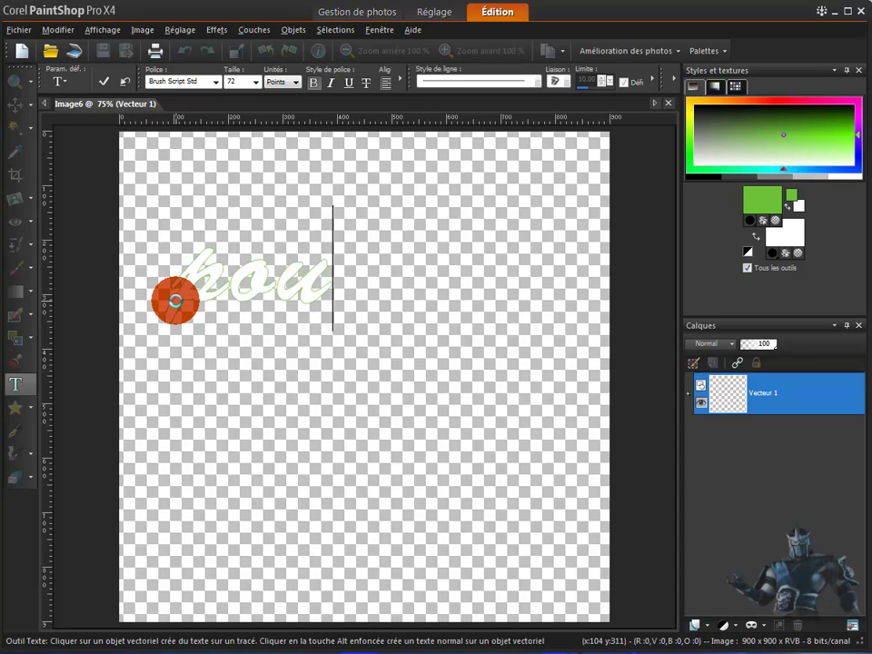
type("zolles")
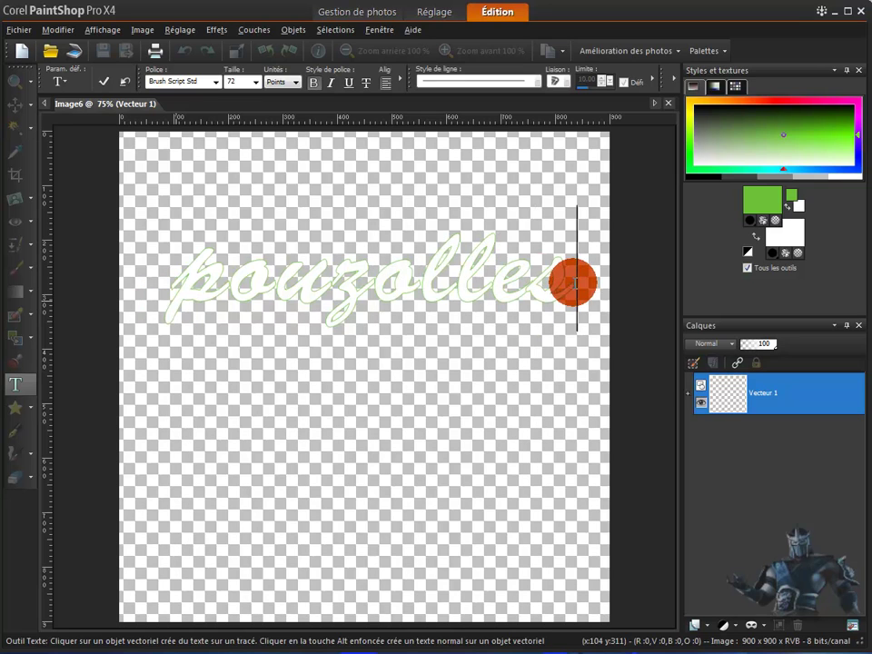
Select the whole word "pouzolles" and set its outline colour to black.
left_click_drag(578, 284, 167, 286)
left_click_drag(576, 283, 174, 286)
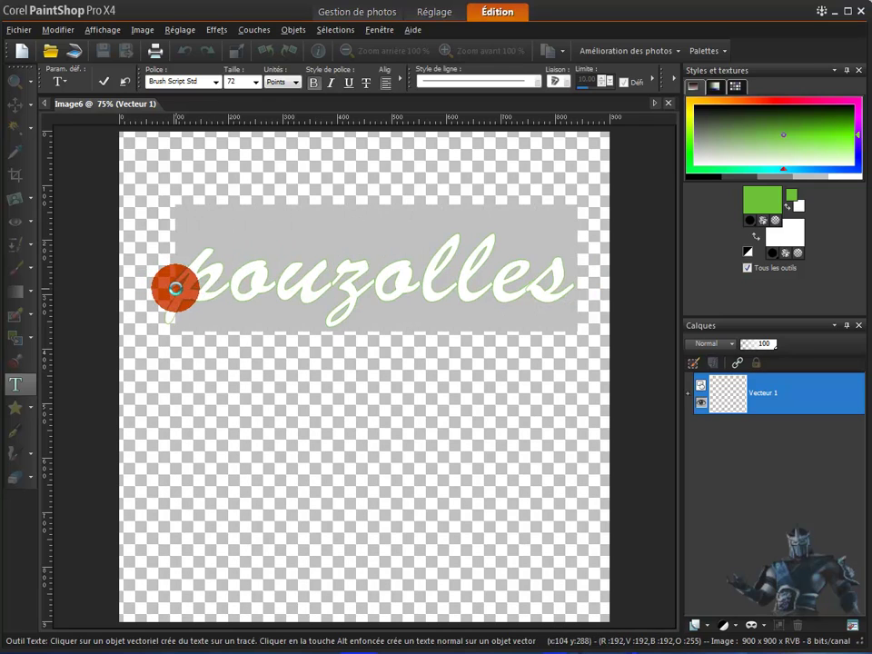
left_click(776, 196)
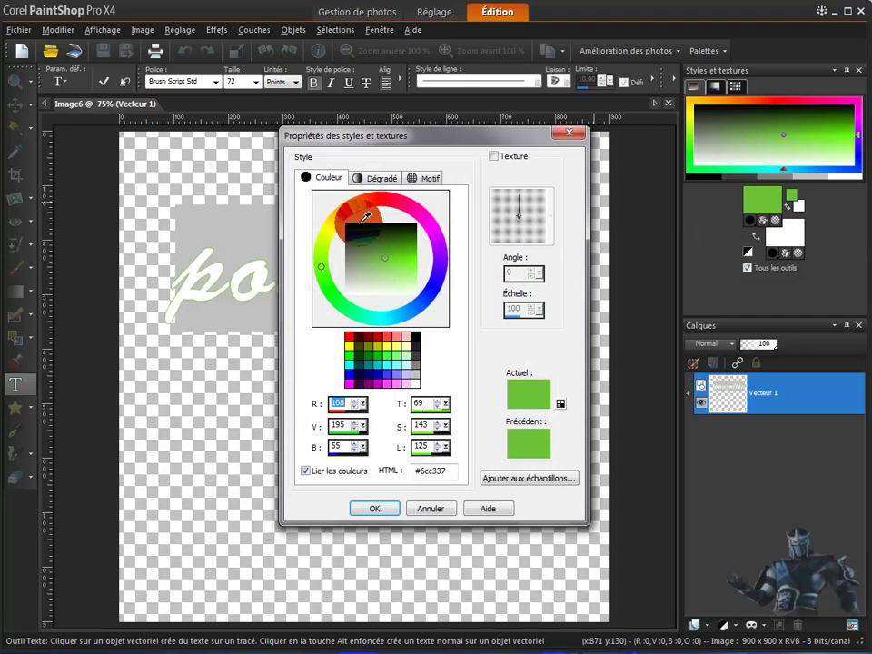
left_click(405, 342)
left_click(385, 508)
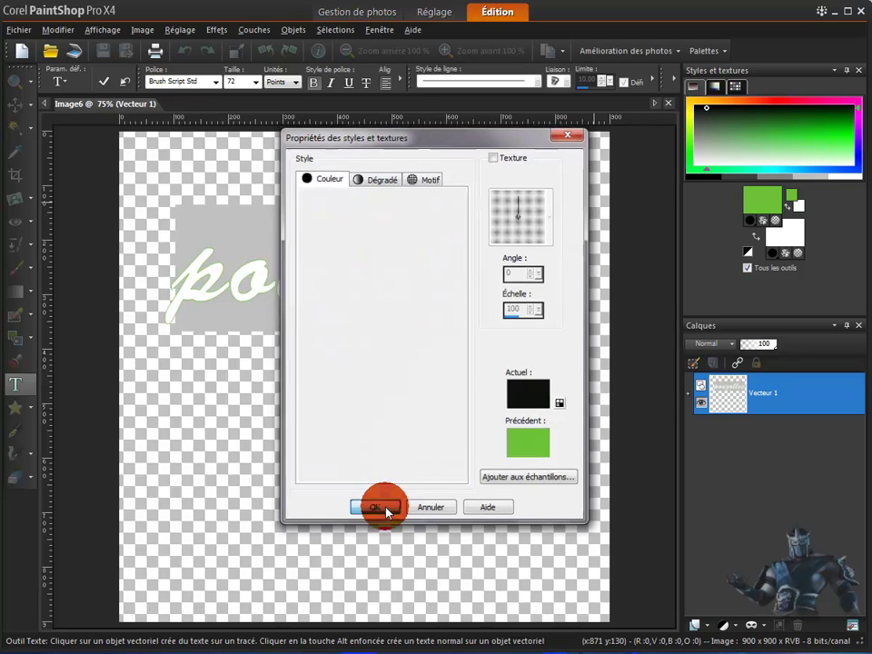
Set the selected text's fill colour to blue #252fd5 and apply the text to the vector layer.
left_click(787, 233)
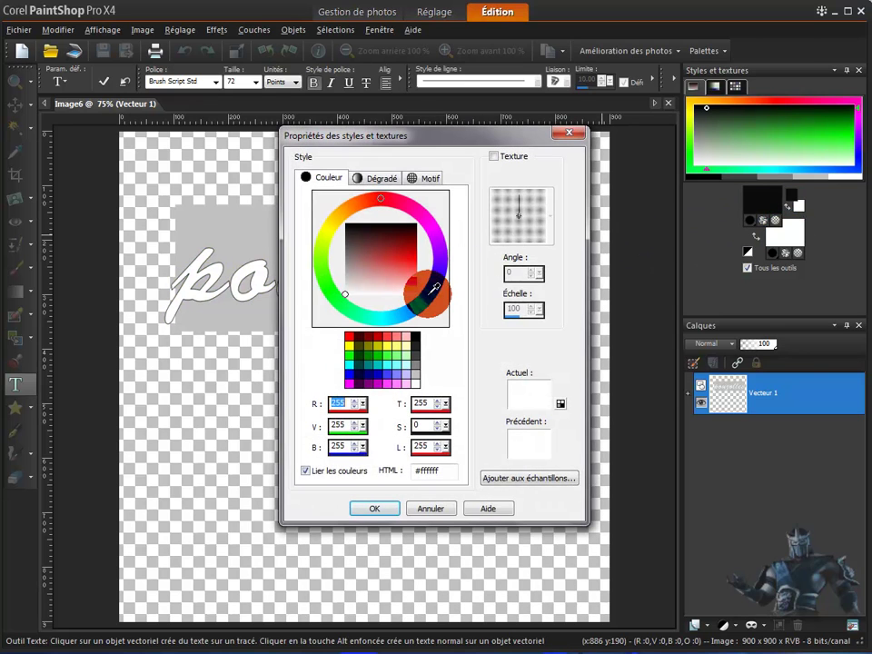
left_click(378, 510)
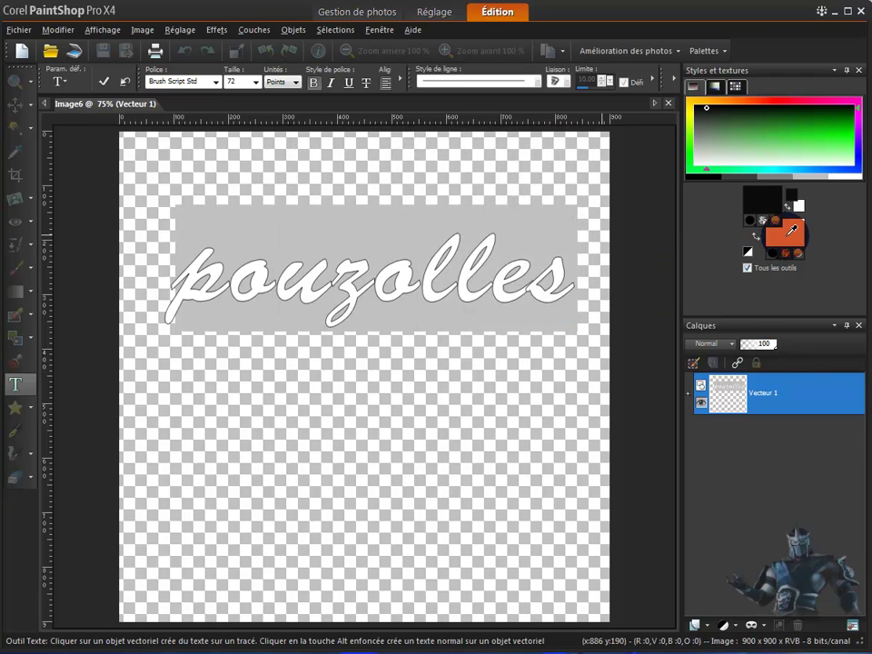
left_click(775, 235)
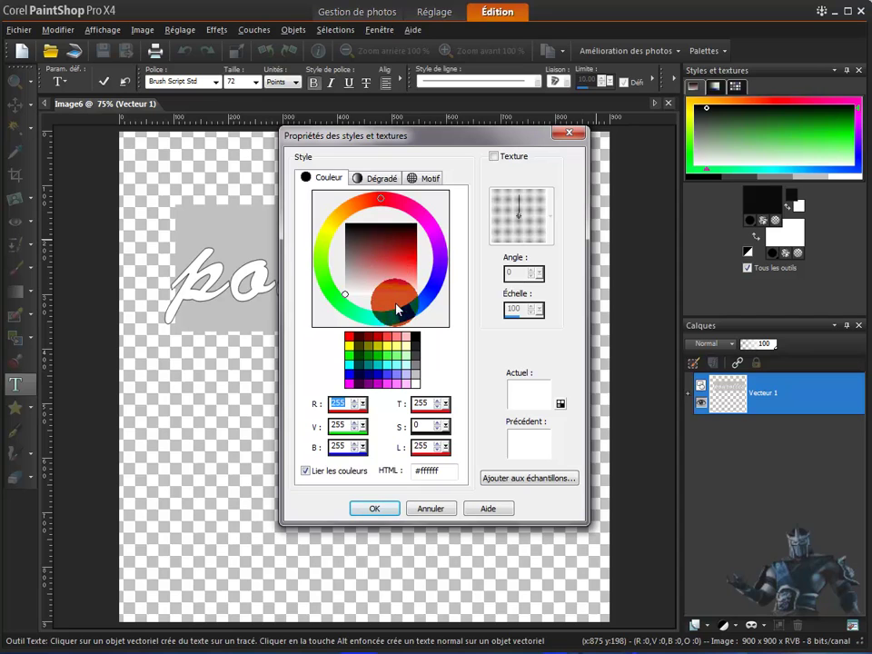
left_click(435, 287)
left_click(401, 251)
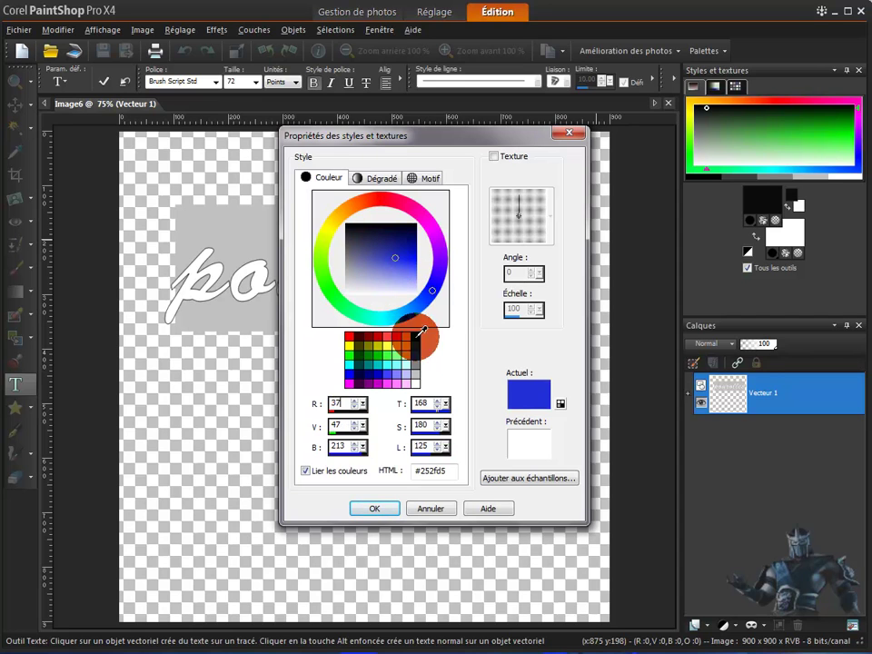
left_click(375, 508)
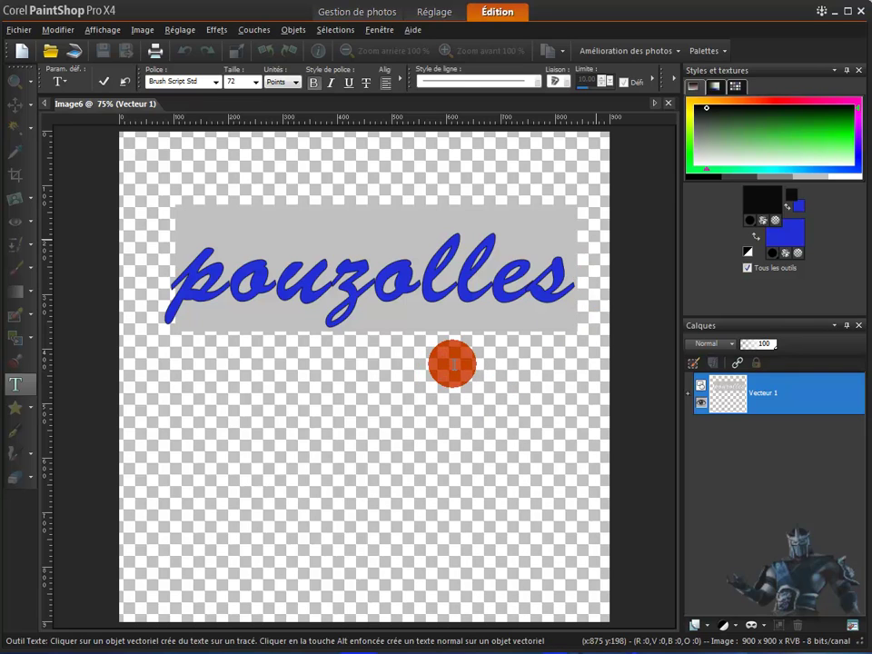
left_click(103, 81)
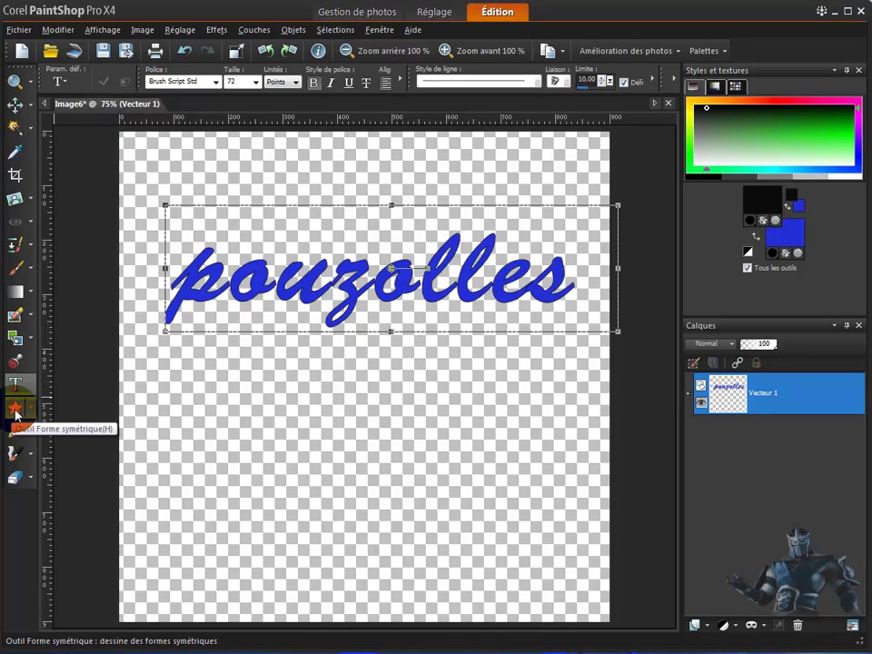
Try to draw a preset speech-bubble shape below the text, then stretch and reposition it over the word.
left_click(27, 413)
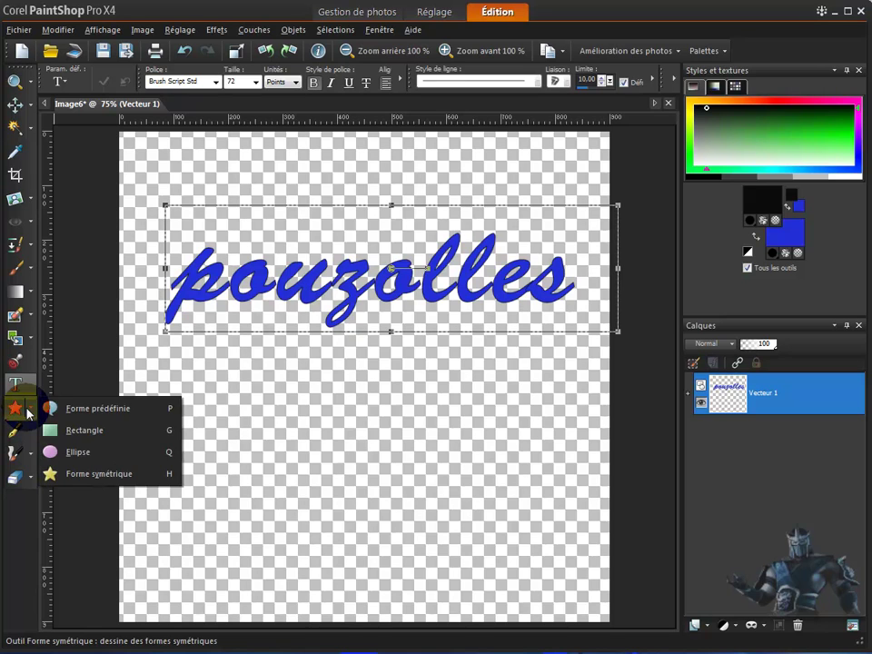
left_click(90, 414)
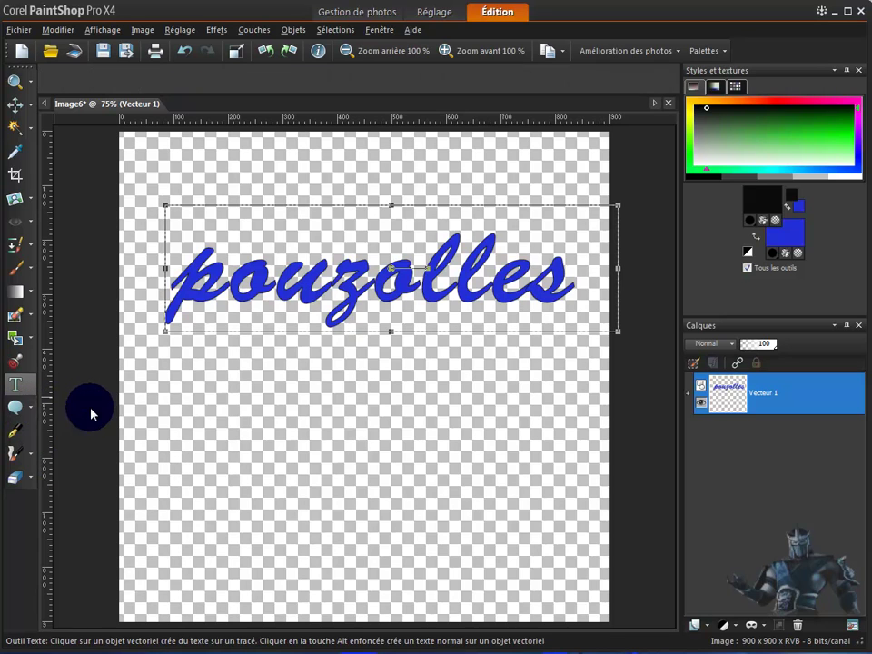
left_click(220, 400)
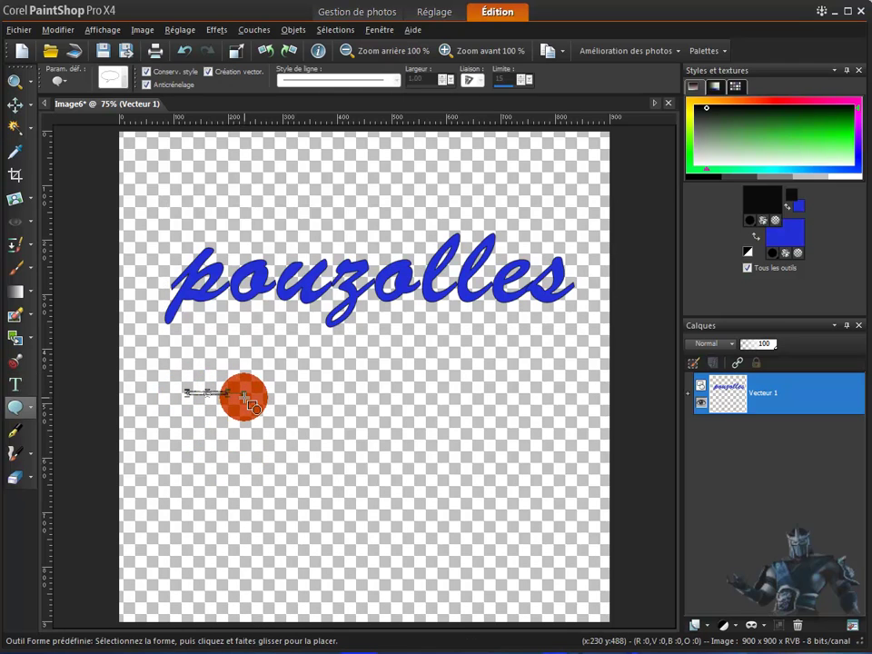
left_click_drag(243, 392, 357, 393)
left_click_drag(278, 368, 285, 264)
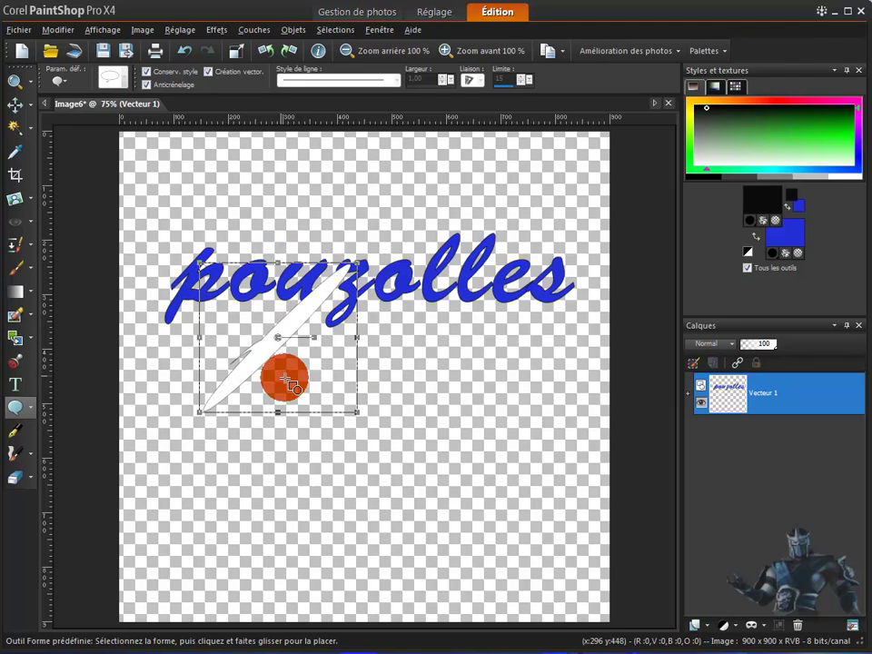
left_click_drag(359, 414, 282, 206)
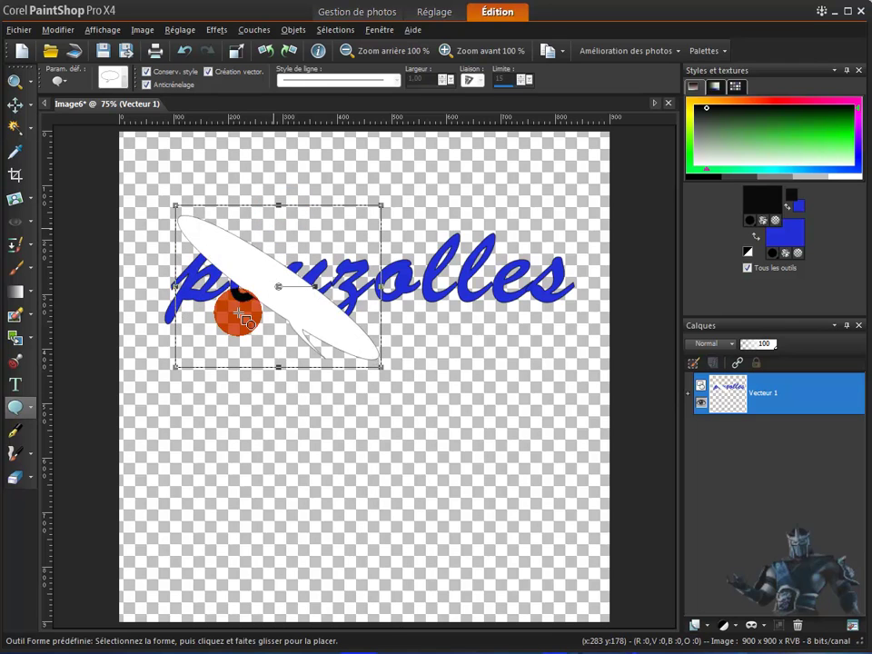
left_click_drag(175, 366, 127, 291)
left_click_drag(286, 289, 249, 318)
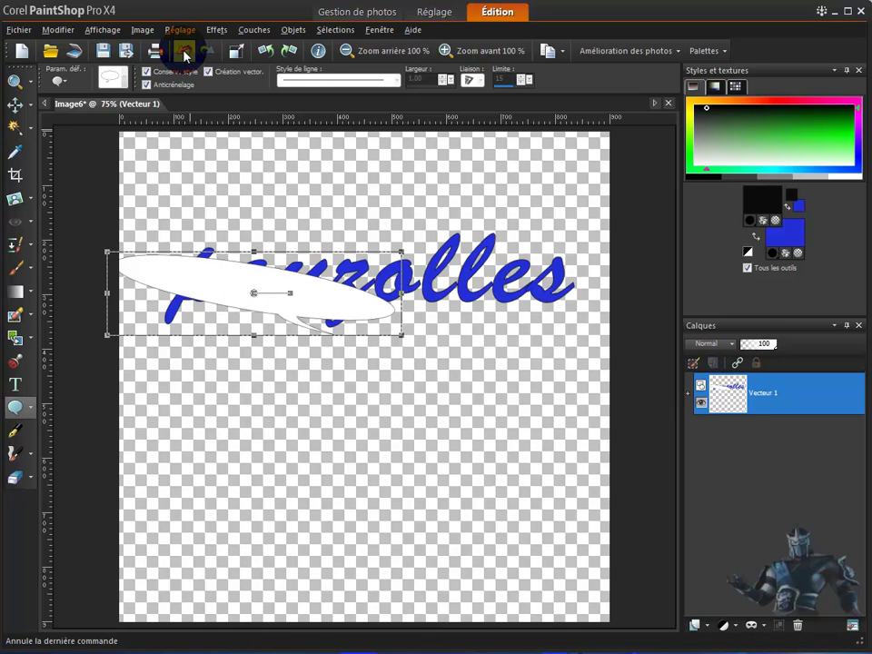
Undo the preset speech-bubble shape and all its transformations, leaving only the text.
left_click(184, 51)
left_click(184, 51)
left_click(184, 51)
left_click(183, 51)
left_click(184, 51)
left_click(183, 50)
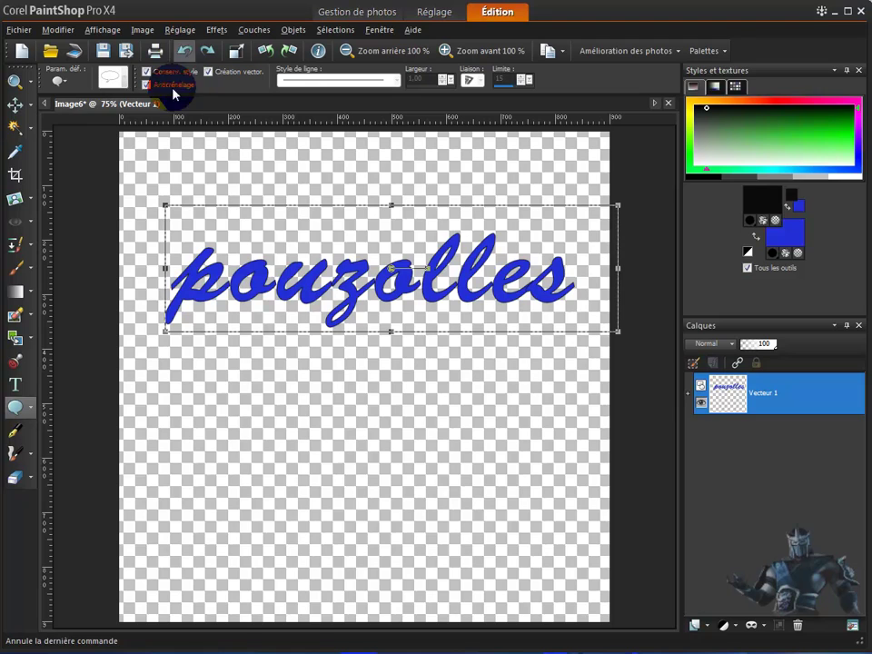
Draw a vector rectangle about 312 x 131 pixels below the left half of the text.
left_click(31, 411)
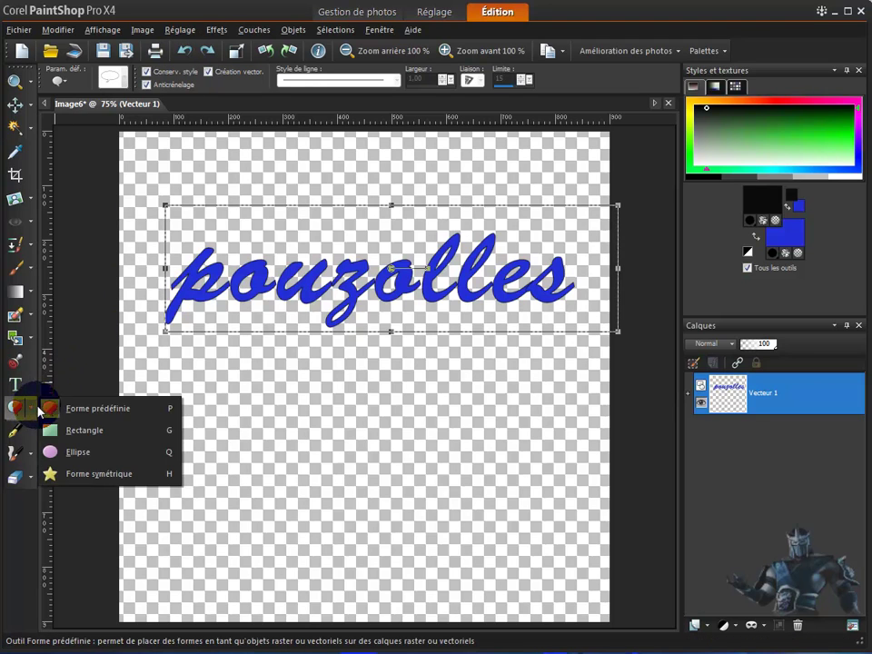
left_click(127, 427)
mouse_move(199, 363)
left_mouse_down()
mouse_move(197, 407)
mouse_move(261, 430)
mouse_move(369, 433)
left_mouse_up()
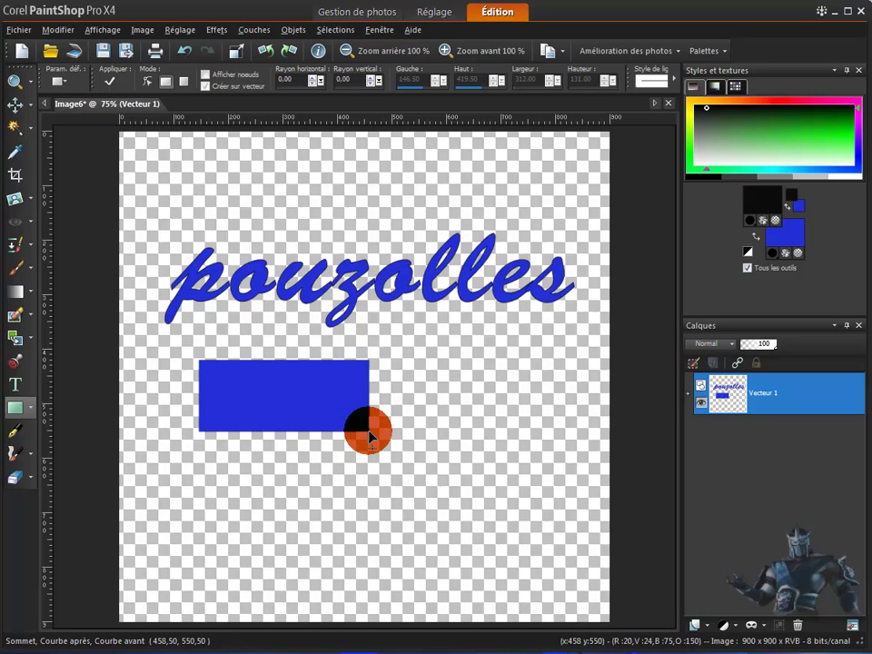
Draw a tall vector ellipse with radii of about 80 x 180 pixels to the right of the rectangle.
left_click(30, 411)
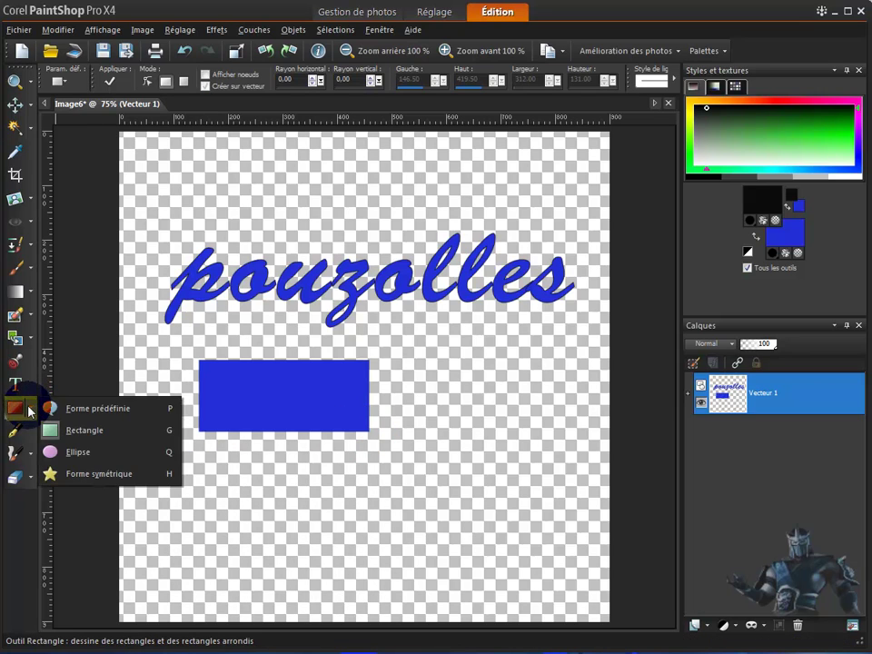
left_click(78, 465)
left_click_drag(452, 399, 374, 564)
Draw three five-sided symmetric shapes below the rectangle, to the left of the ellipse.
left_click(32, 409)
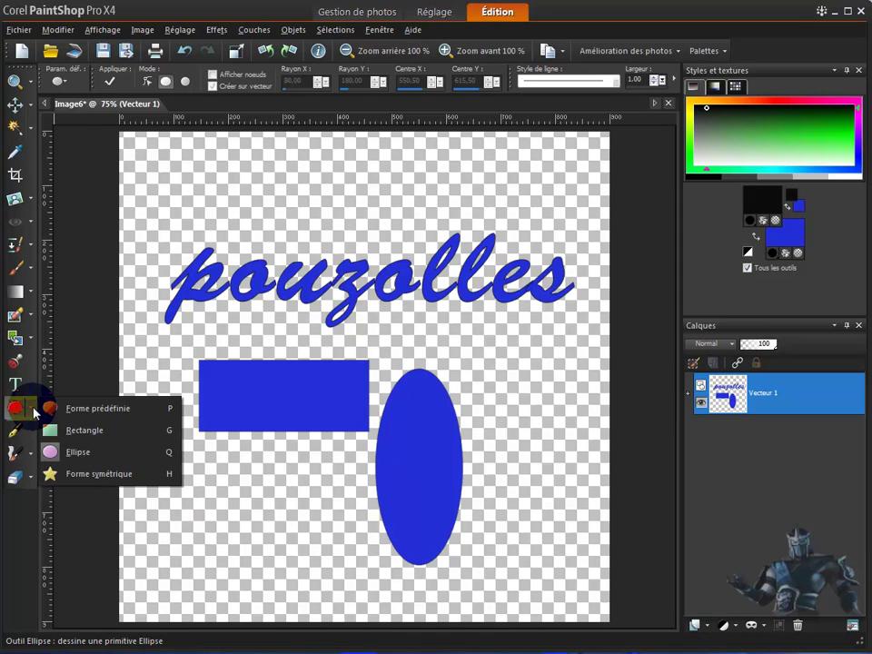
left_click(33, 411)
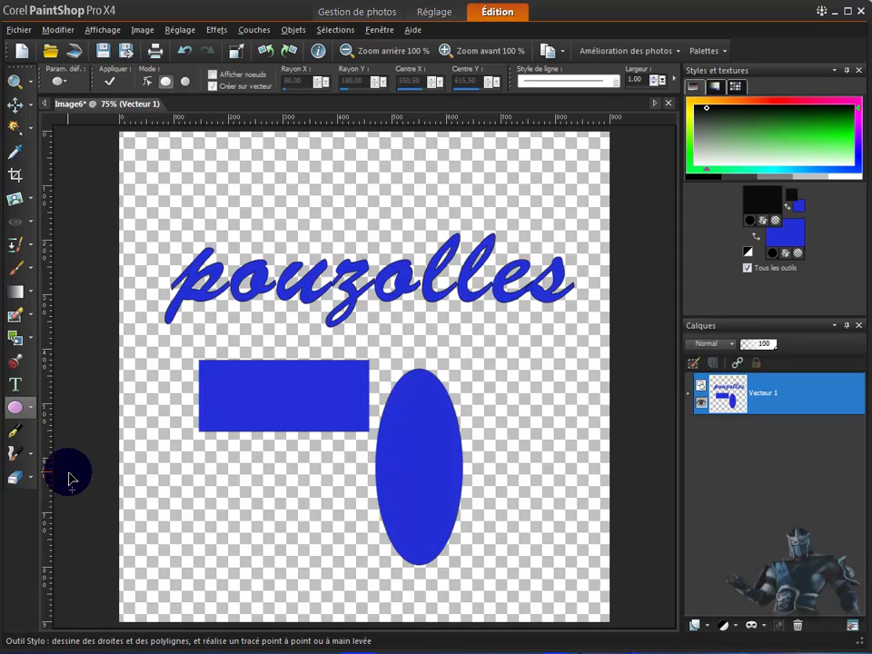
left_click(34, 411)
left_click(82, 473)
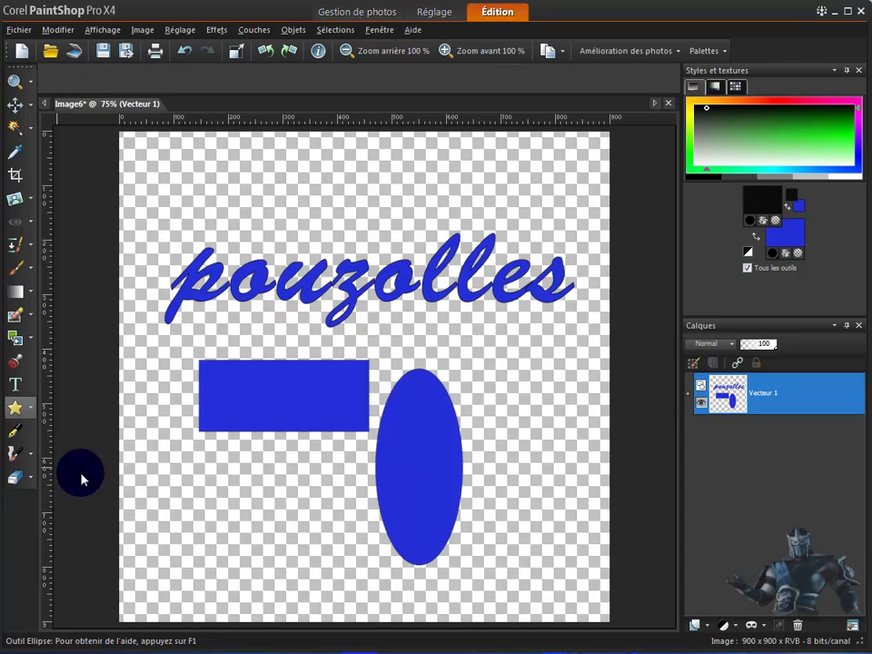
left_click_drag(199, 523, 318, 574)
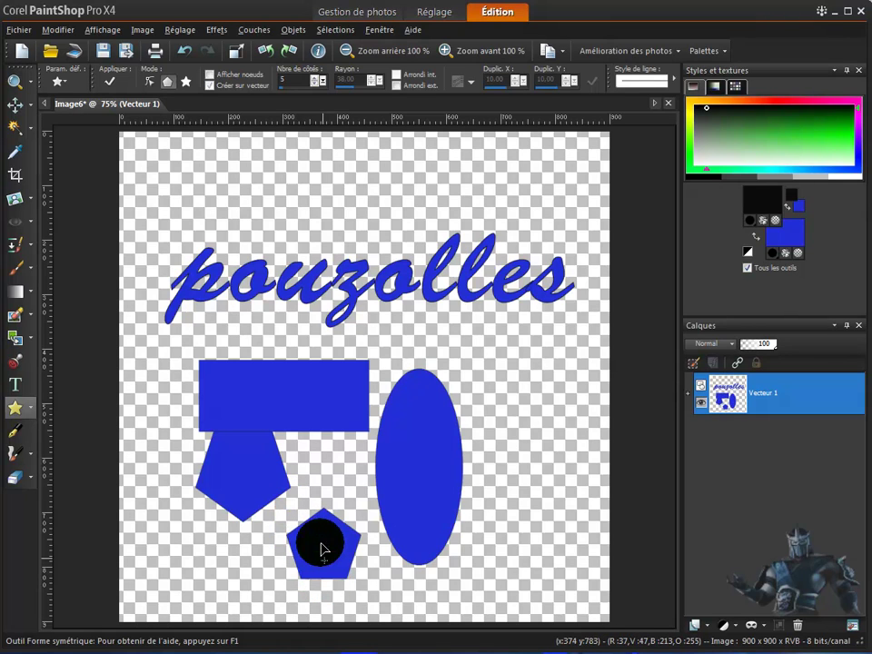
left_click(317, 515)
left_click_drag(327, 516, 346, 559)
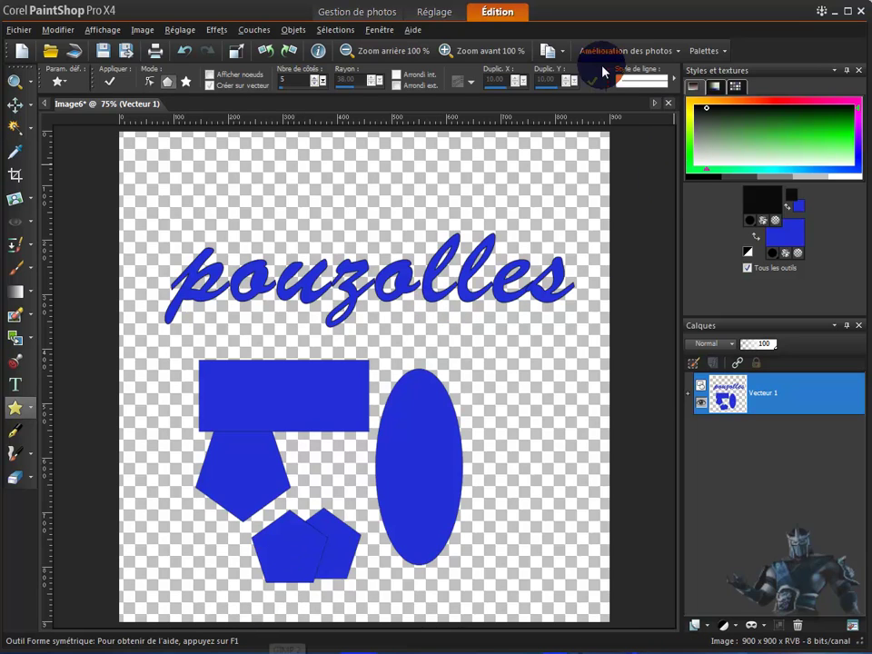
Show the Organizer palette and open the photo Maison_du_IV_de_Chiffre_by_JM_Rosier.JPG from the img tuto collection.
left_click(726, 52)
left_click(718, 209)
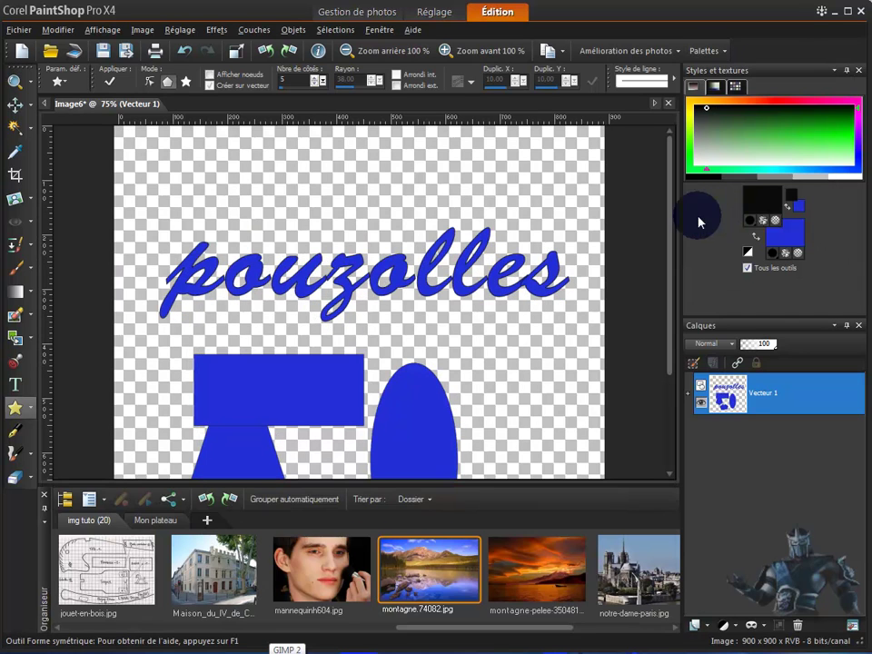
left_click(214, 589)
double_click(214, 587)
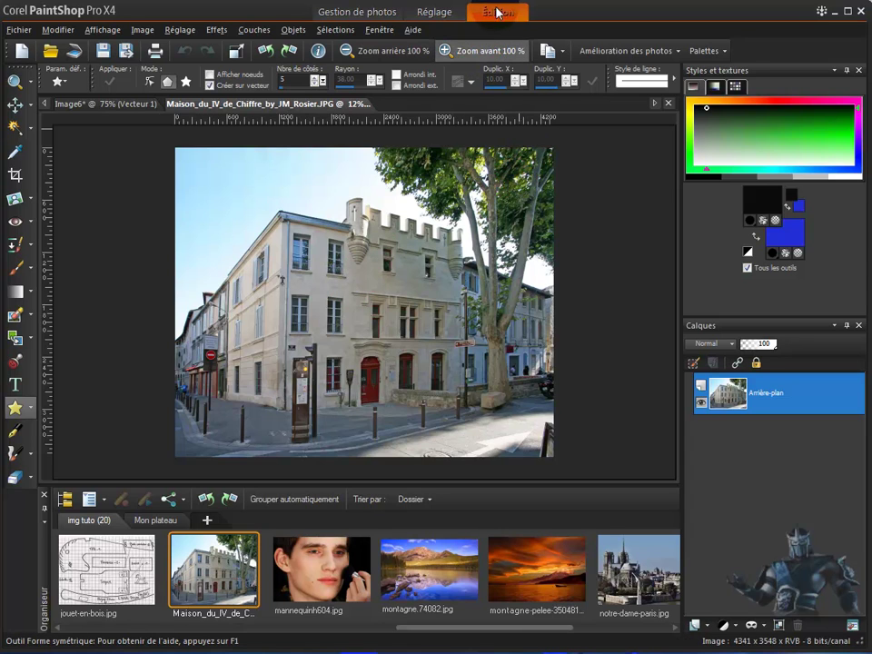
Examine the pixels of the house photo's facade at up to 600% magnification, and return to a view of the whole building.
left_click(478, 51)
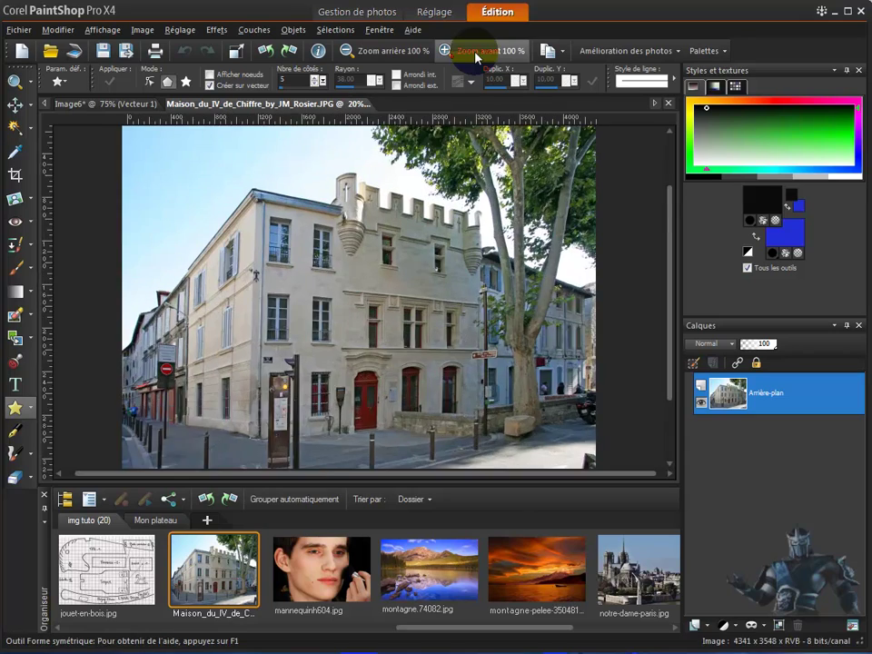
left_click(478, 55)
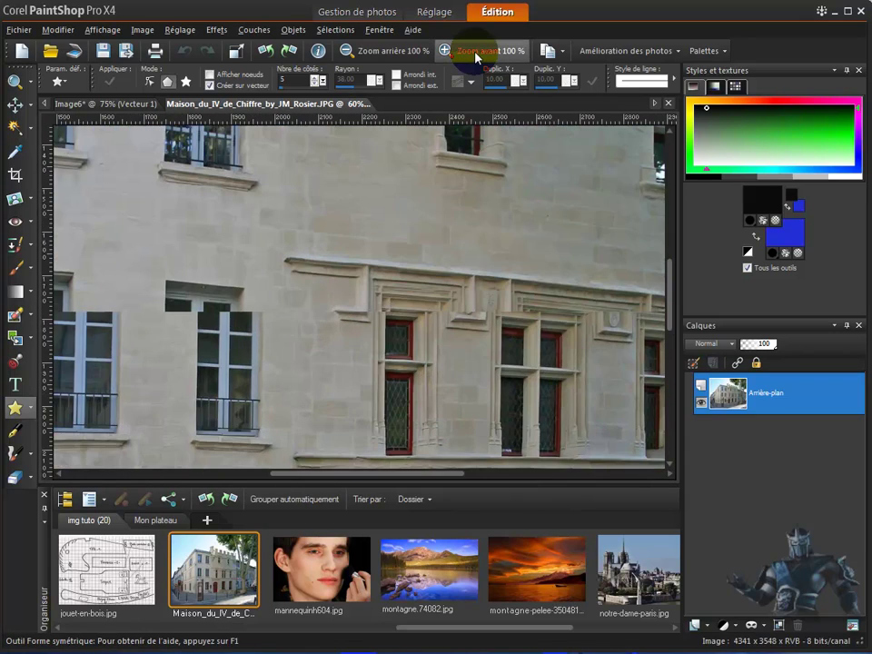
left_click(478, 53)
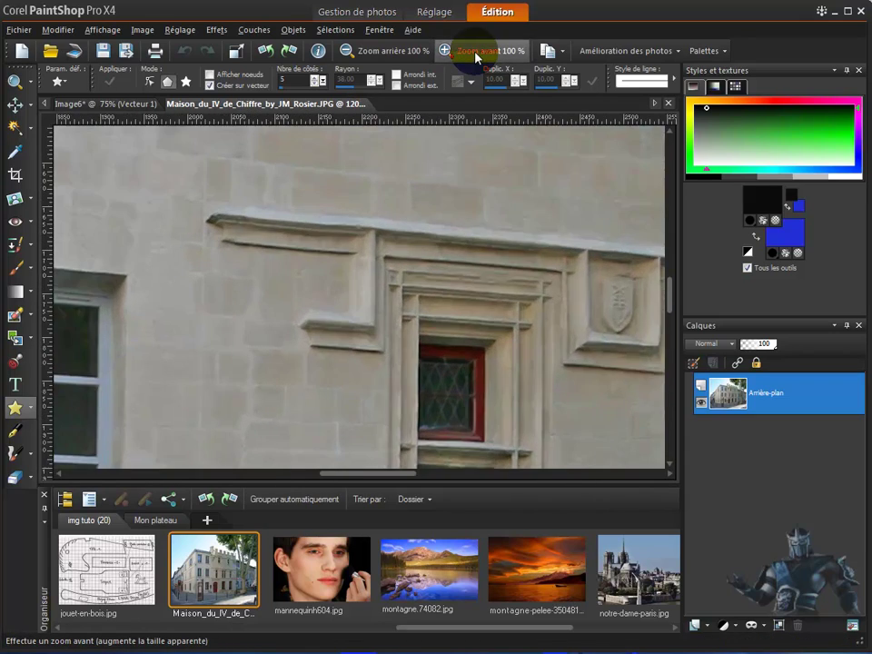
left_click(478, 53)
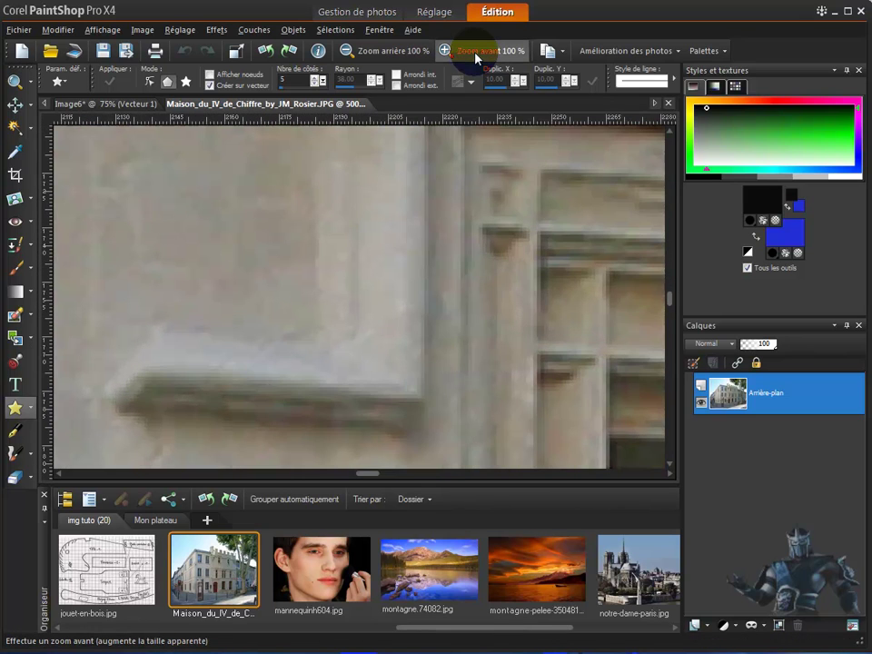
left_click(476, 55)
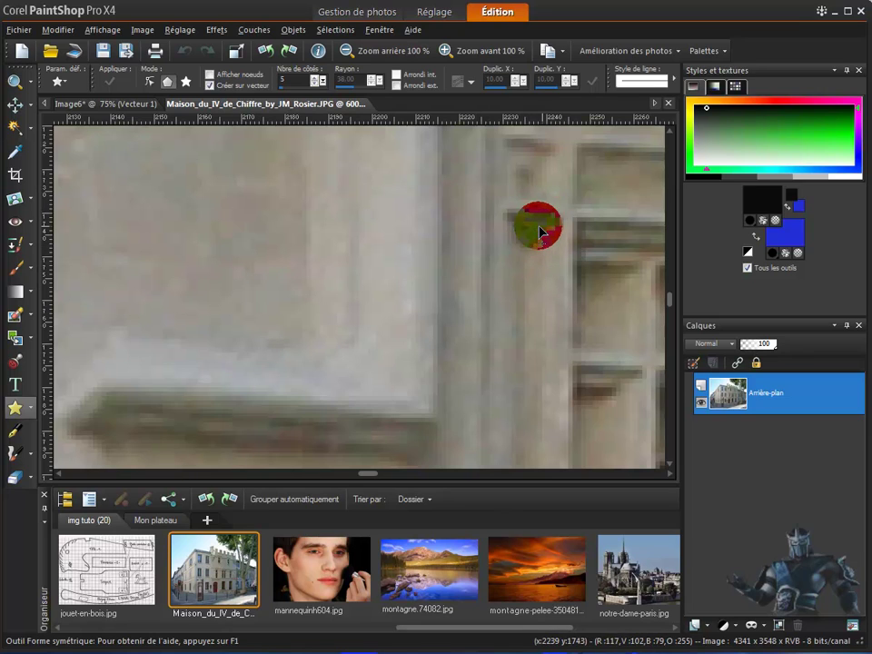
left_click(369, 55)
left_click(370, 54)
left_click(370, 54)
left_click(369, 55)
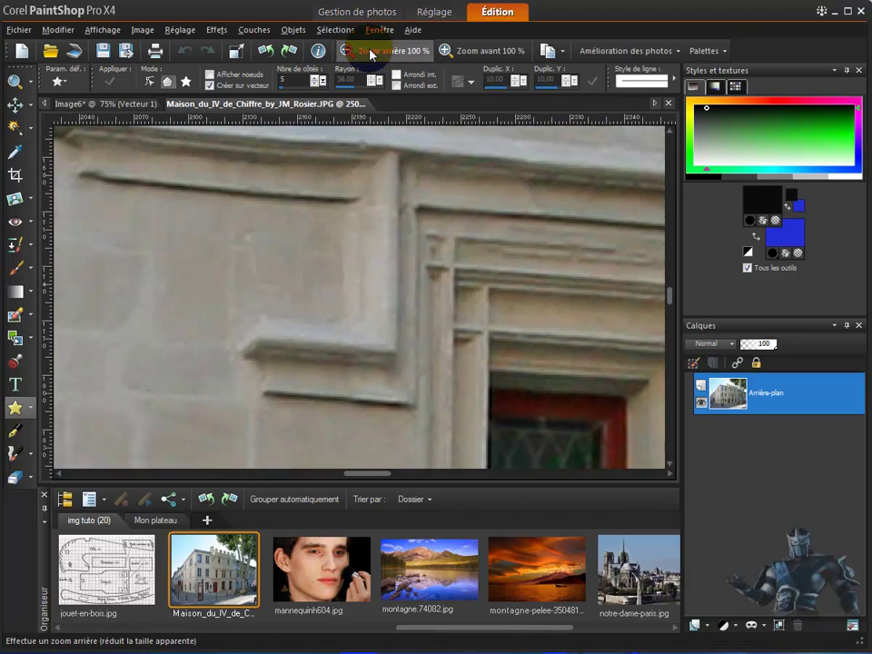
left_click(370, 54)
left_click(370, 54)
left_click(370, 55)
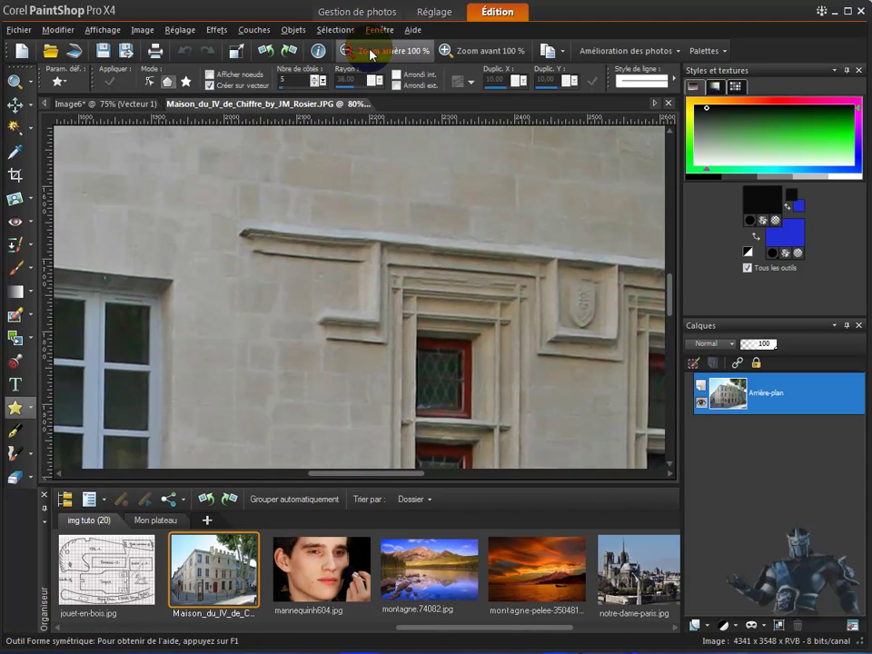
left_click(370, 54)
left_click(370, 54)
left_click(370, 55)
left_click(369, 55)
left_click(369, 54)
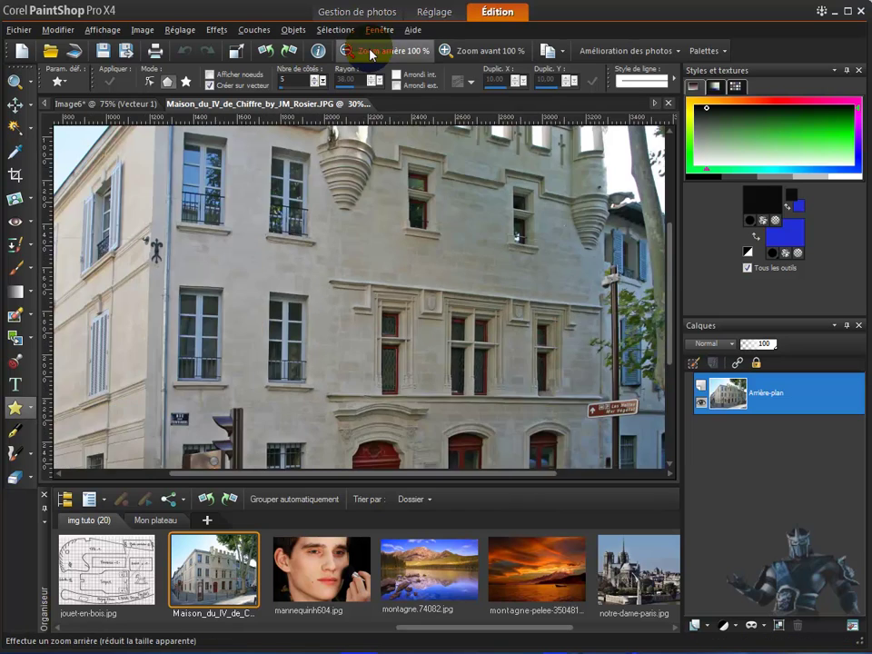
left_click(370, 55)
left_click(370, 55)
left_click(370, 55)
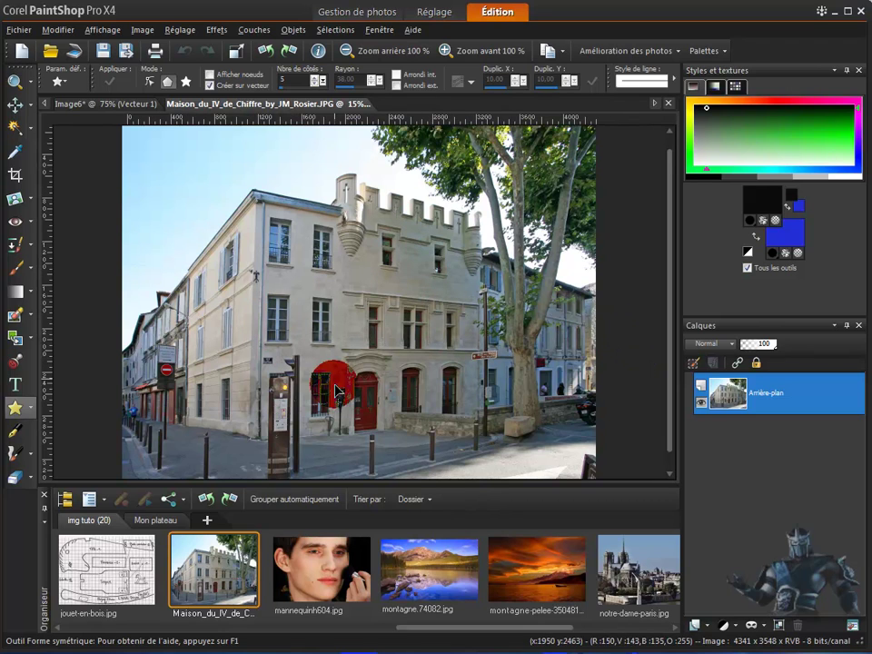
Hide the Organizer palette and convert the house photo's background layer into the raster layer Raster 1.
left_click(43, 502)
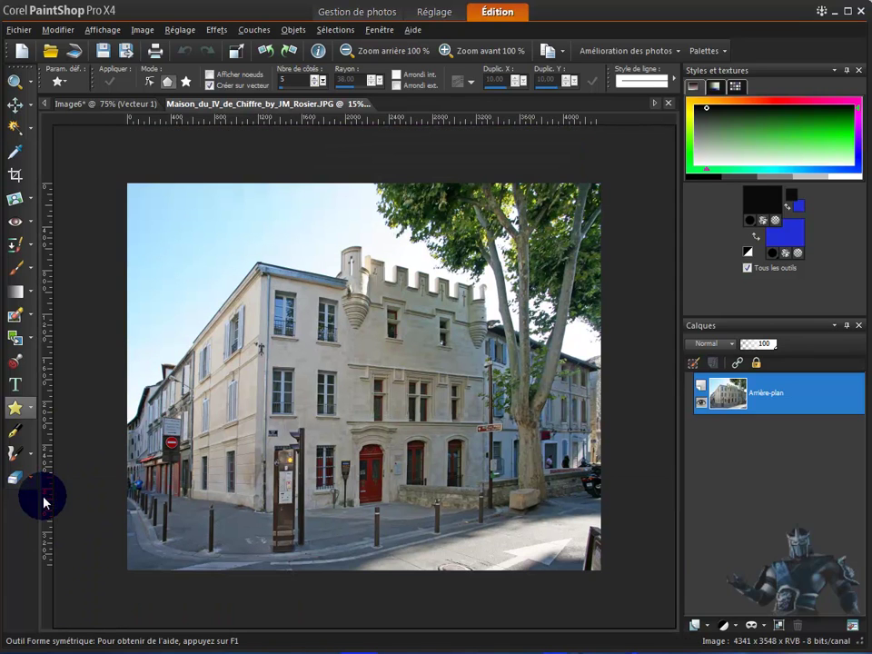
double_click(764, 398)
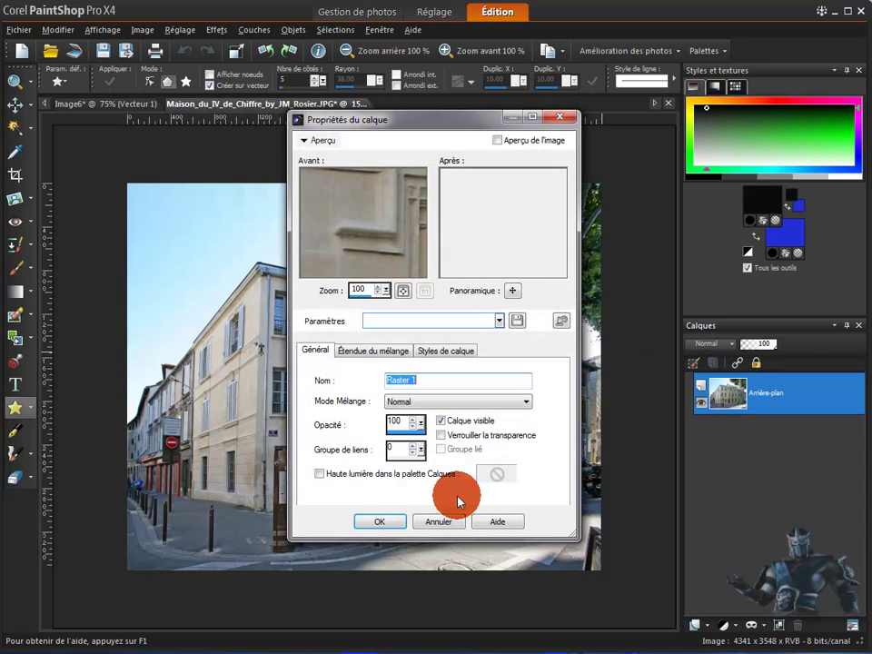
left_click(381, 525)
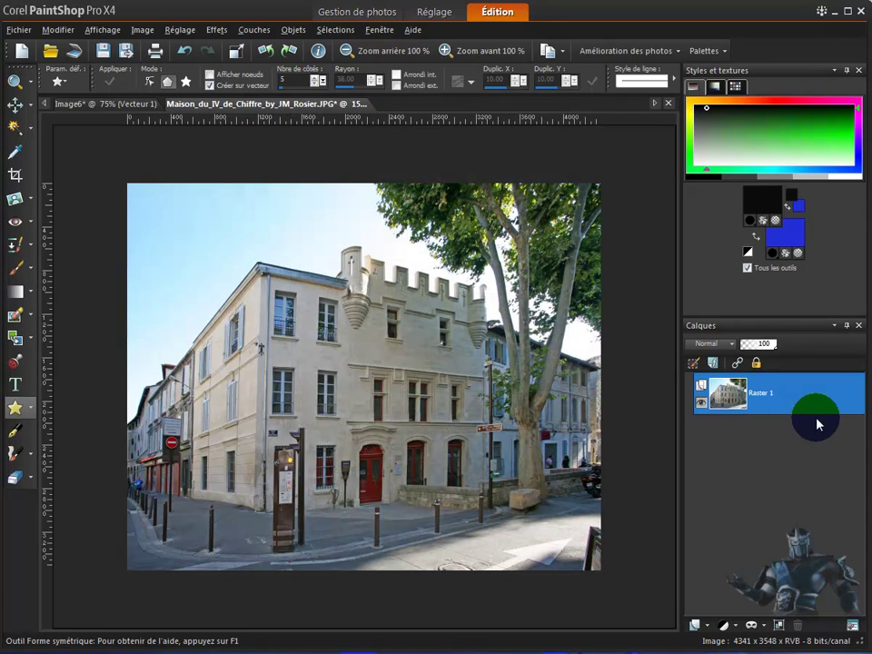
mouse_move(768, 403)
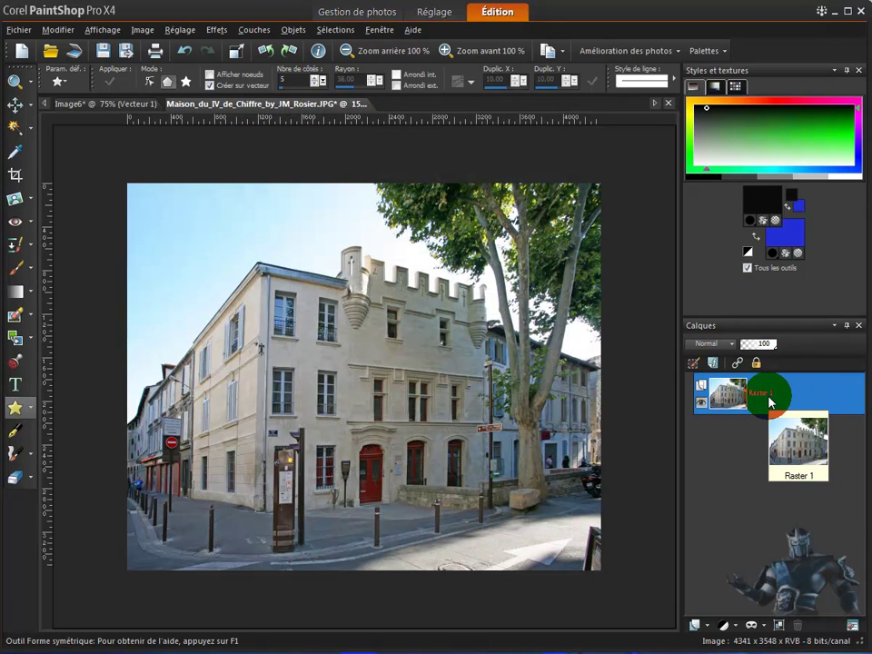
Create a new 900 x 900 pixel image with an art media background and the white fill colour enabled.
left_click(22, 53)
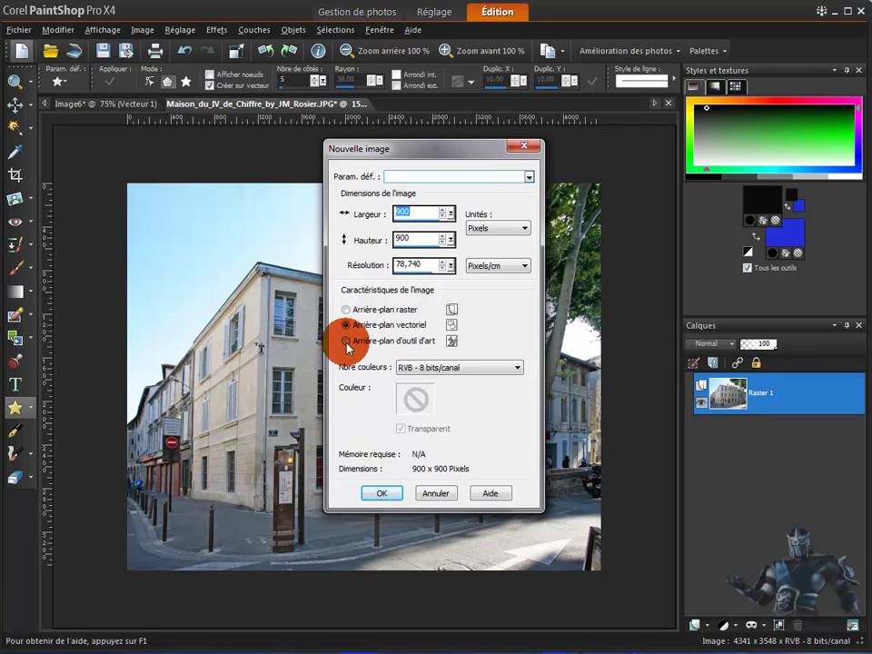
left_click(347, 342)
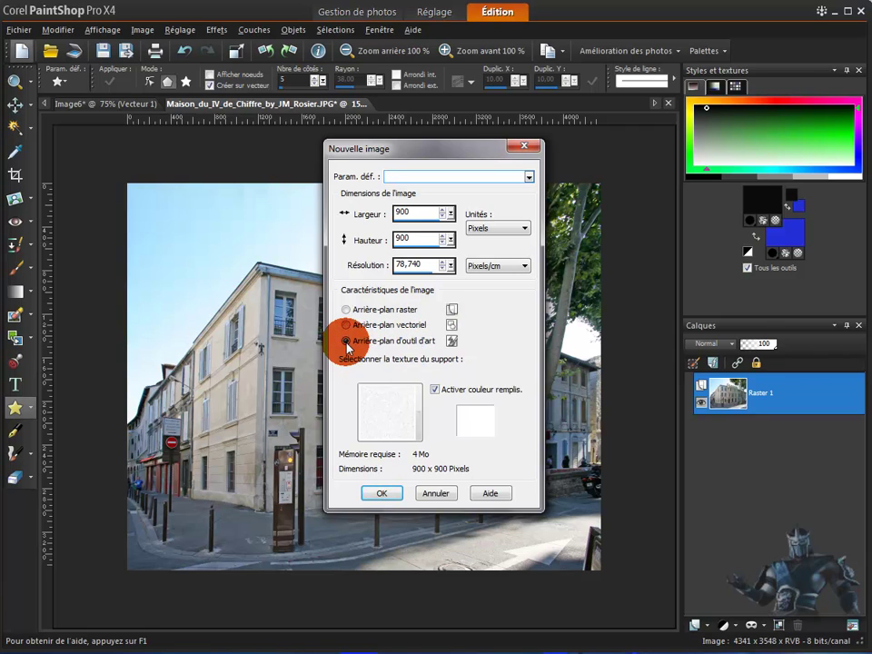
left_click(385, 494)
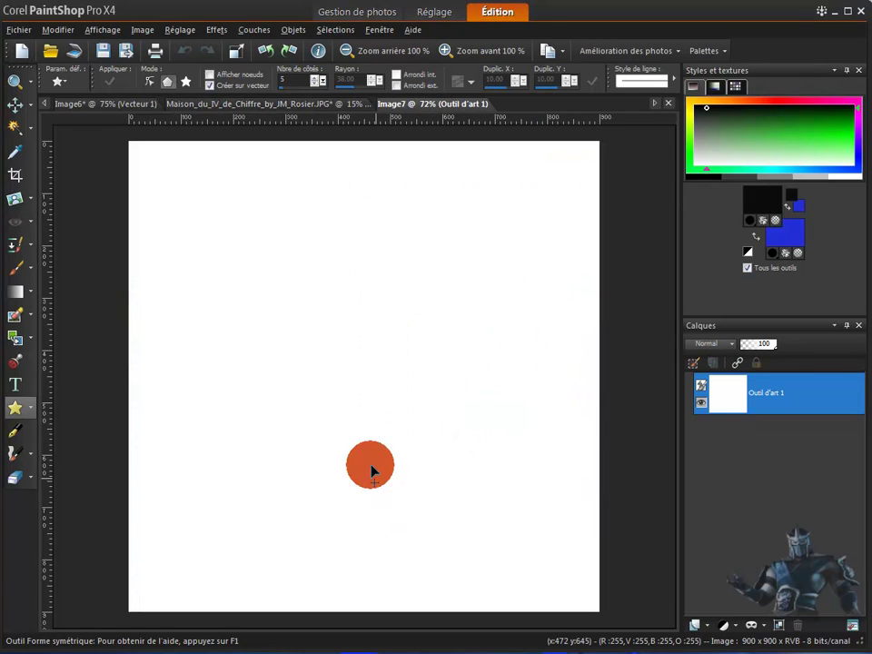
Try to start a text object on the new art media image, and cancel it.
left_click(16, 389)
left_click(257, 338)
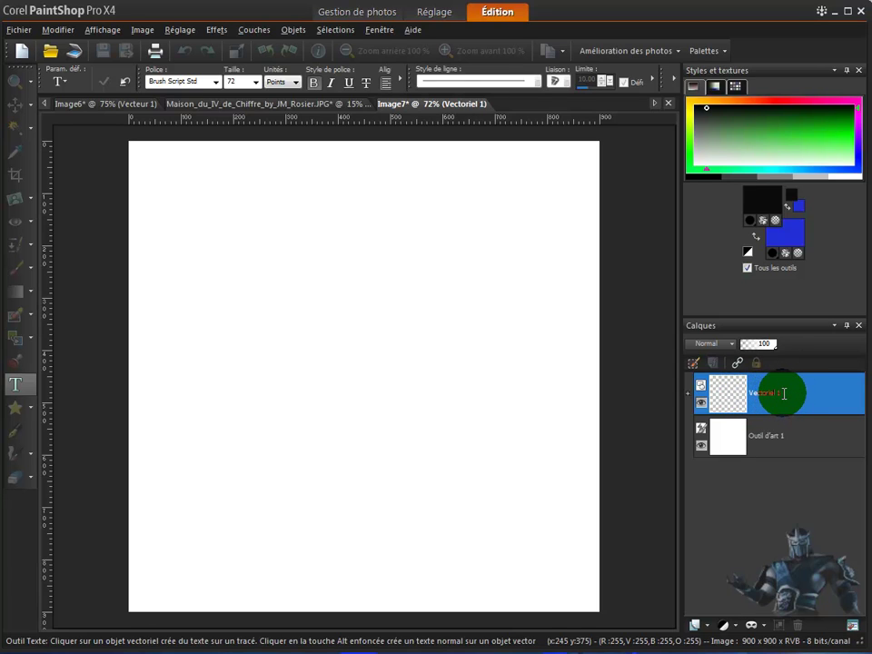
left_click(748, 393)
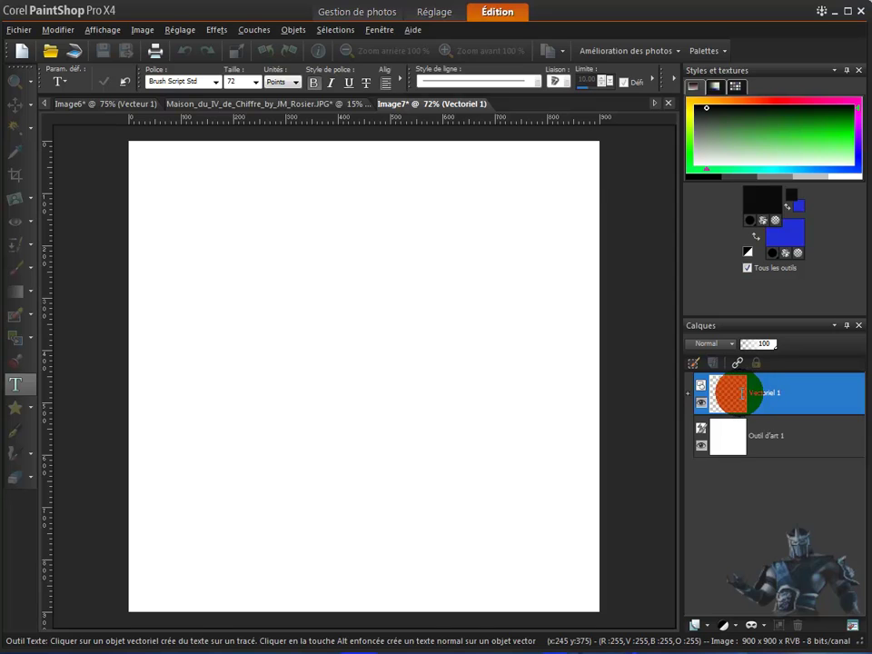
left_click(124, 84)
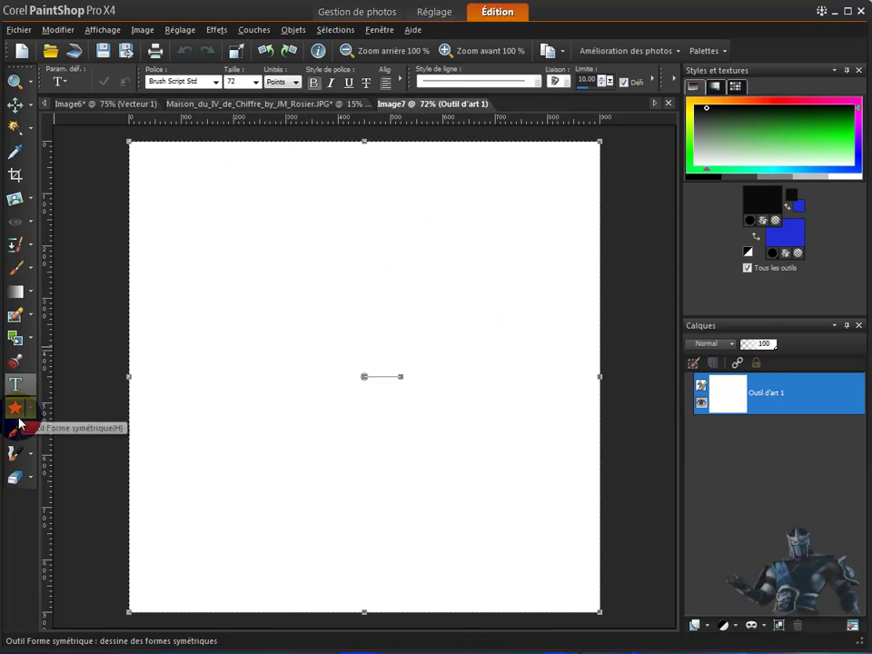
Paint a wavy green stroke with the Oil Brush near the upper edge of the art media canvas.
left_click(32, 478)
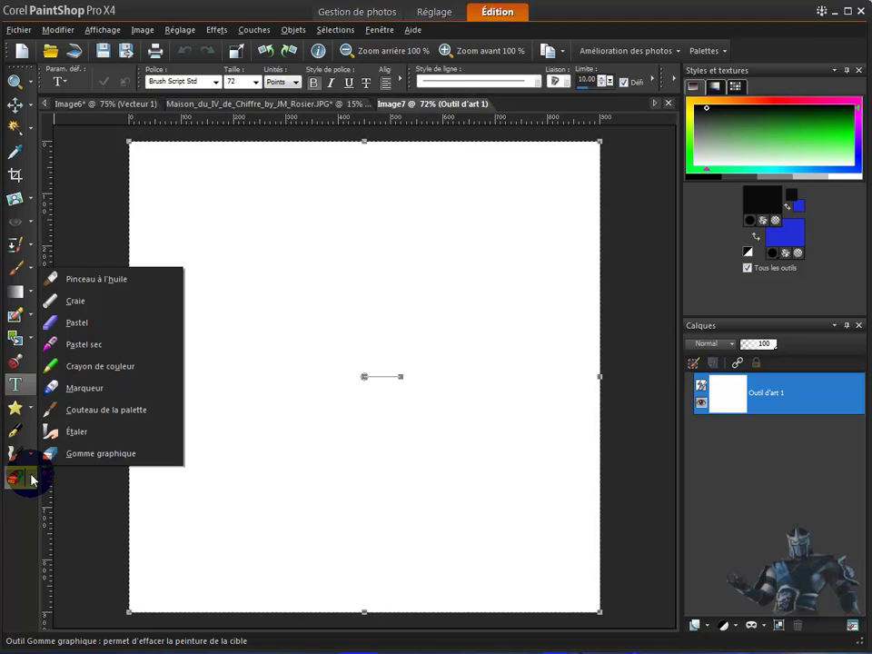
left_click(32, 478)
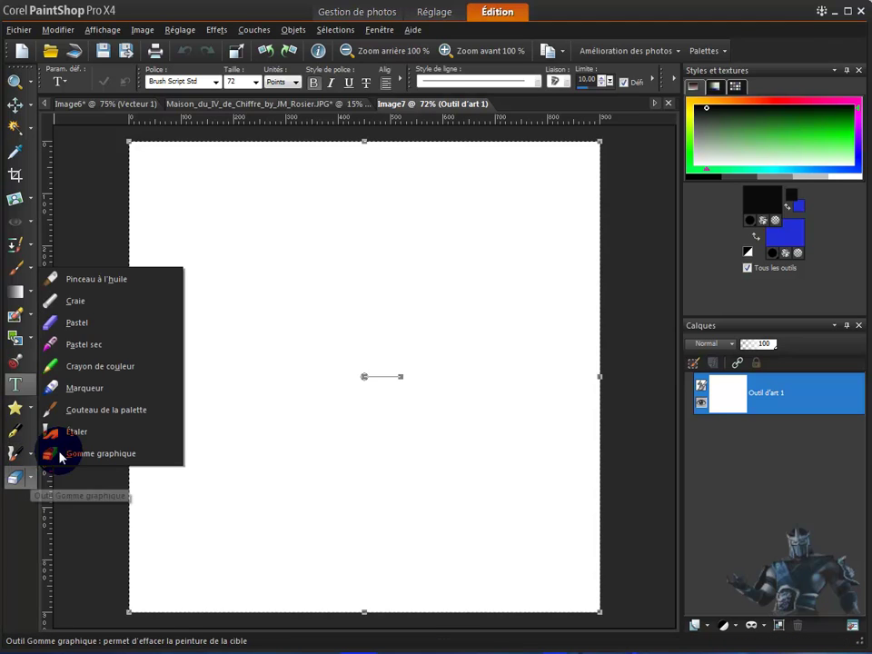
left_click(110, 282)
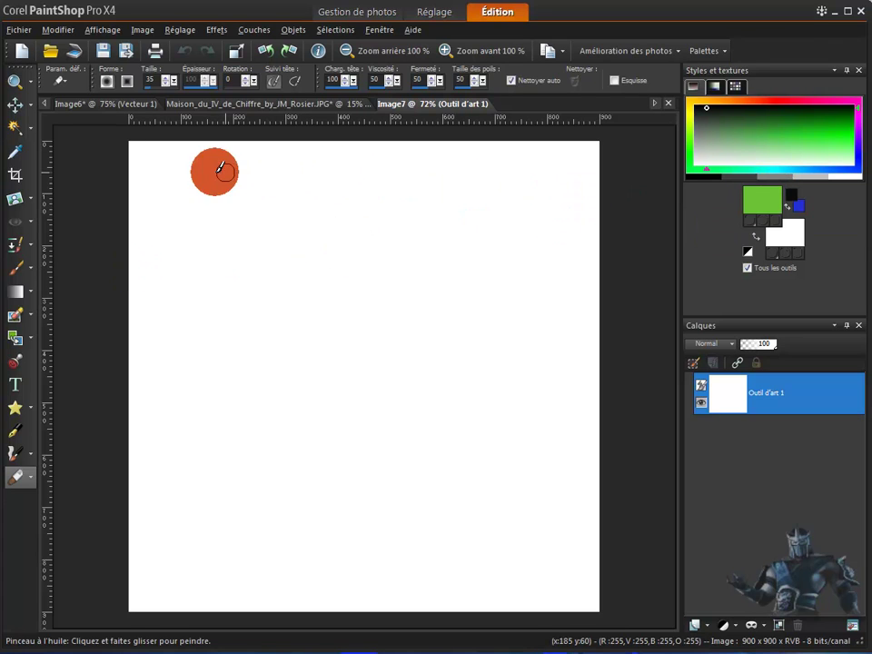
mouse_move(156, 160)
left_mouse_down()
mouse_move(181, 181)
mouse_move(276, 169)
mouse_move(383, 177)
left_mouse_up()
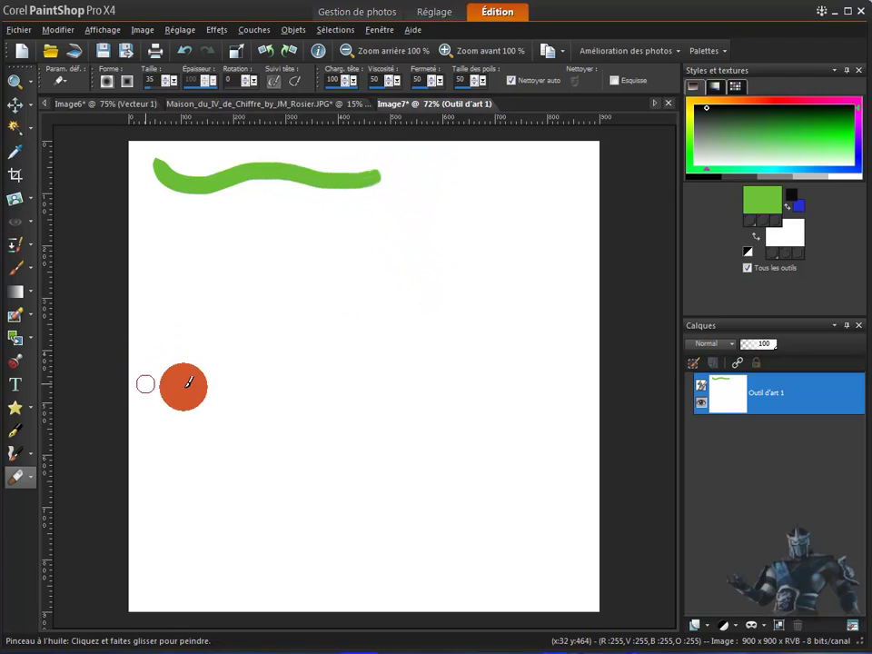
Paint a wavy red stroke with the Chalk tool just below the green oil stroke.
left_click(781, 93)
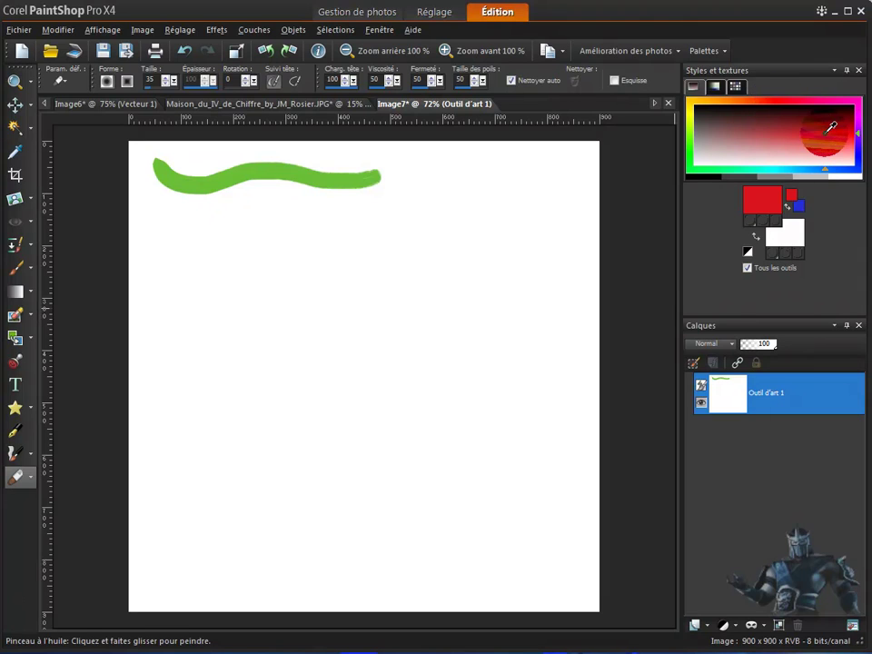
left_click(33, 484)
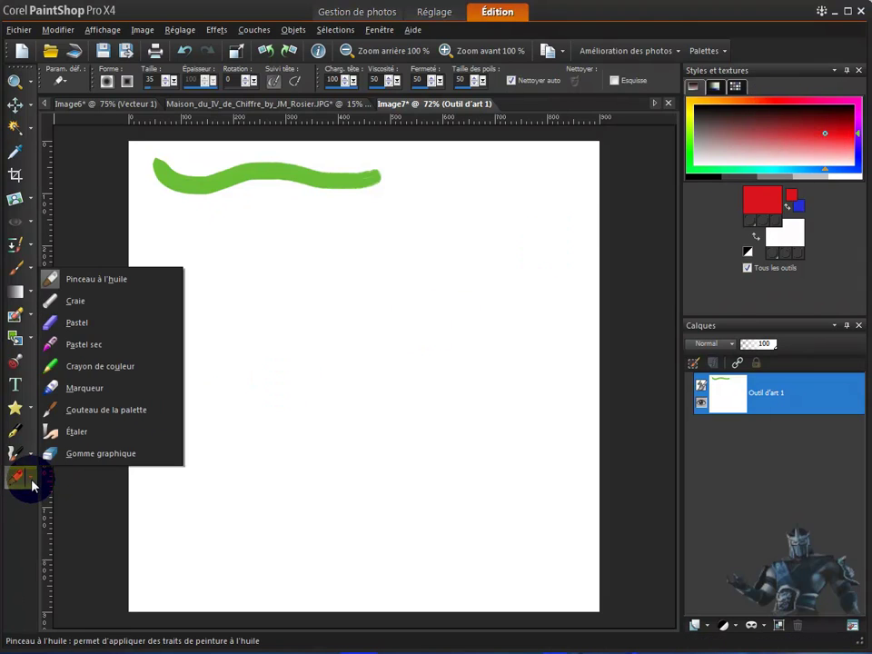
left_click(98, 300)
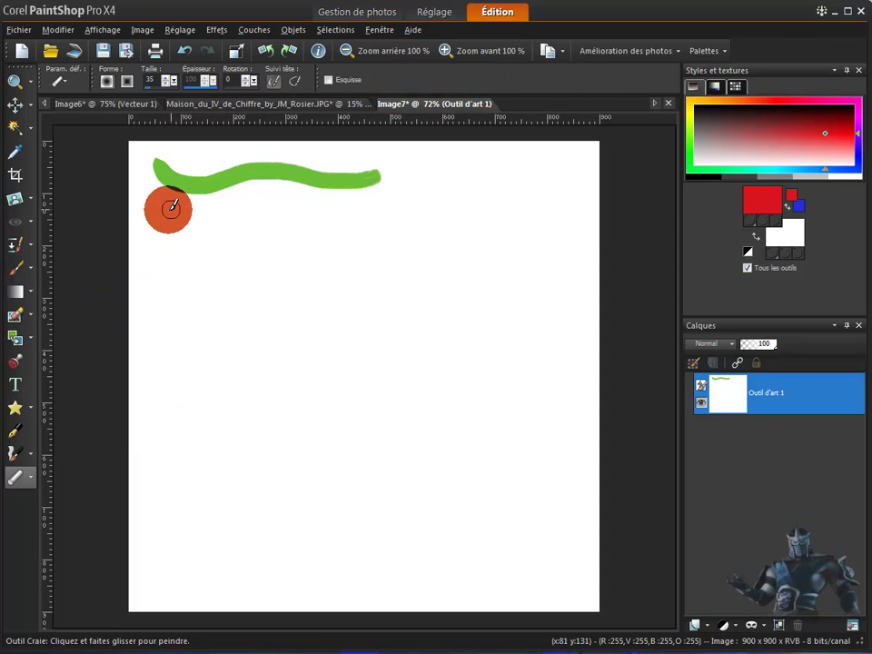
left_click_drag(160, 211, 219, 227)
mouse_move(279, 208)
left_mouse_down()
mouse_move(316, 203)
mouse_move(385, 218)
left_mouse_up()
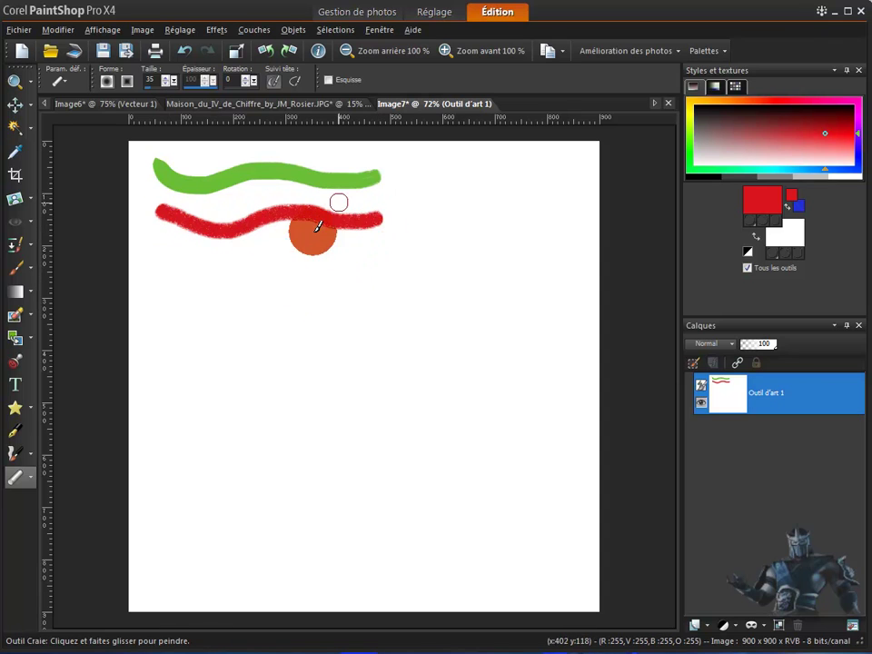
Paint a wavy yellow Pastel stroke below the red chalk stroke, and a similar blue Pastel stroke beneath it.
left_click(30, 478)
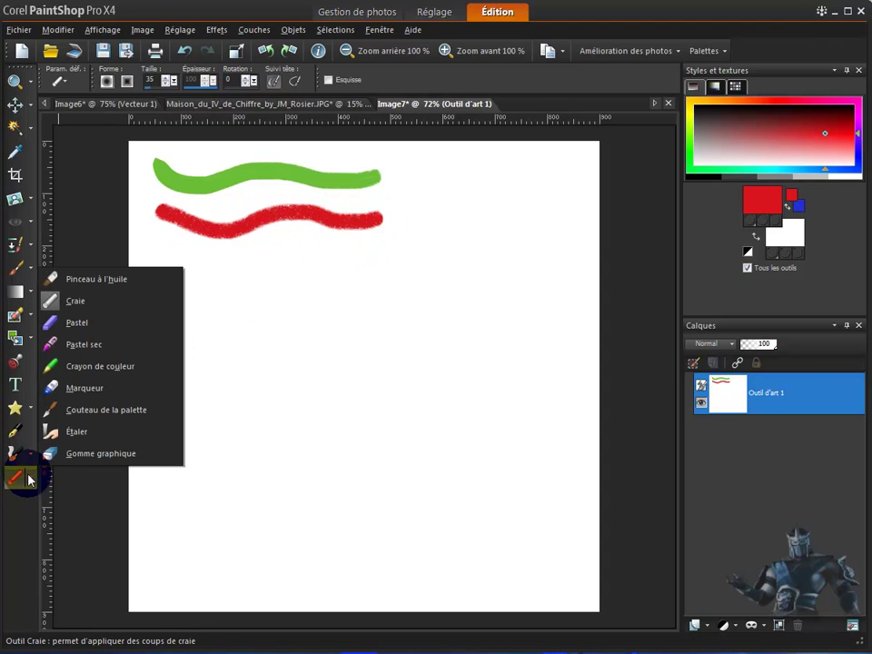
left_click(94, 322)
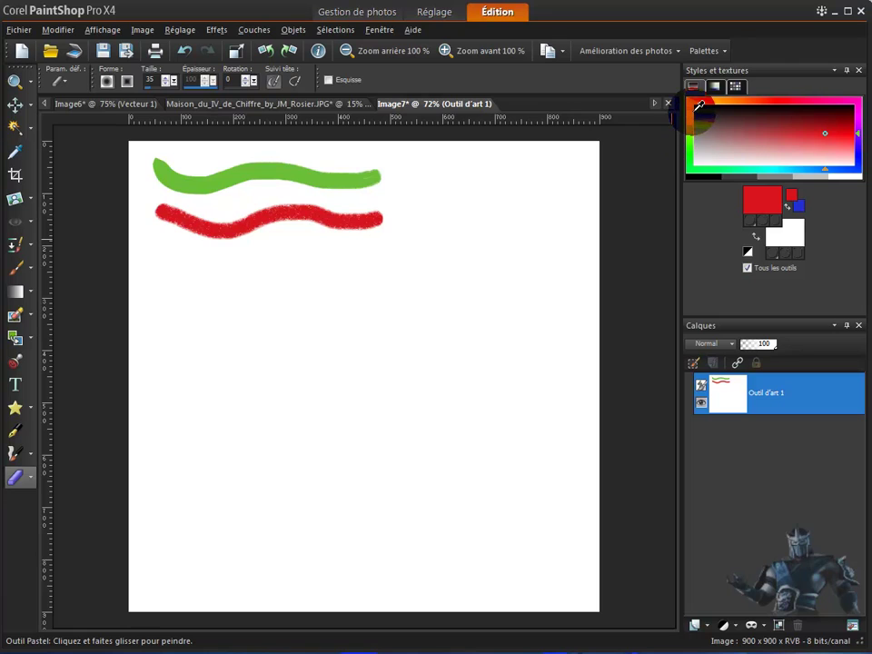
left_click(690, 114)
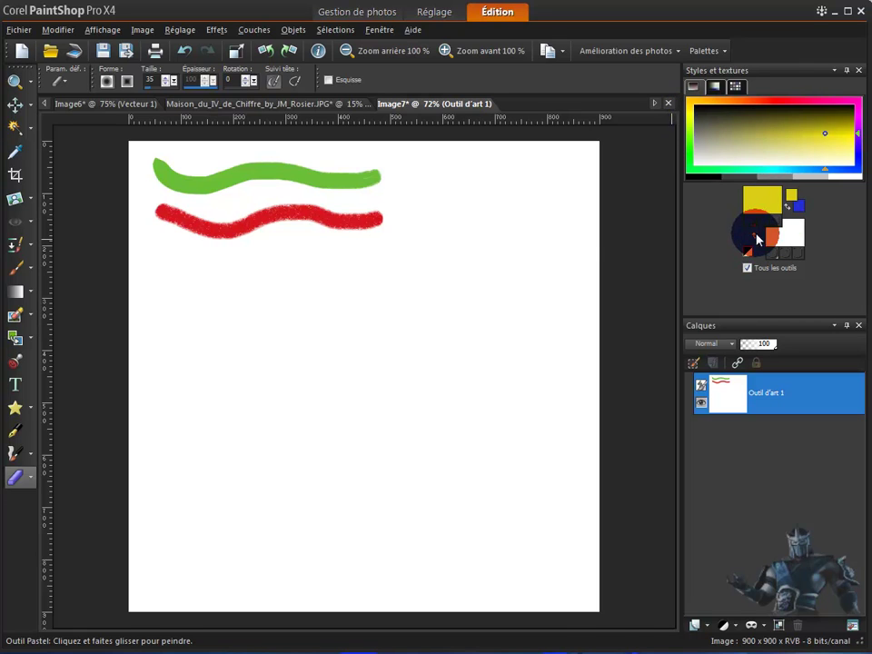
mouse_move(177, 275)
left_mouse_down()
mouse_move(238, 287)
mouse_move(360, 259)
mouse_move(396, 273)
mouse_move(468, 265)
left_mouse_up()
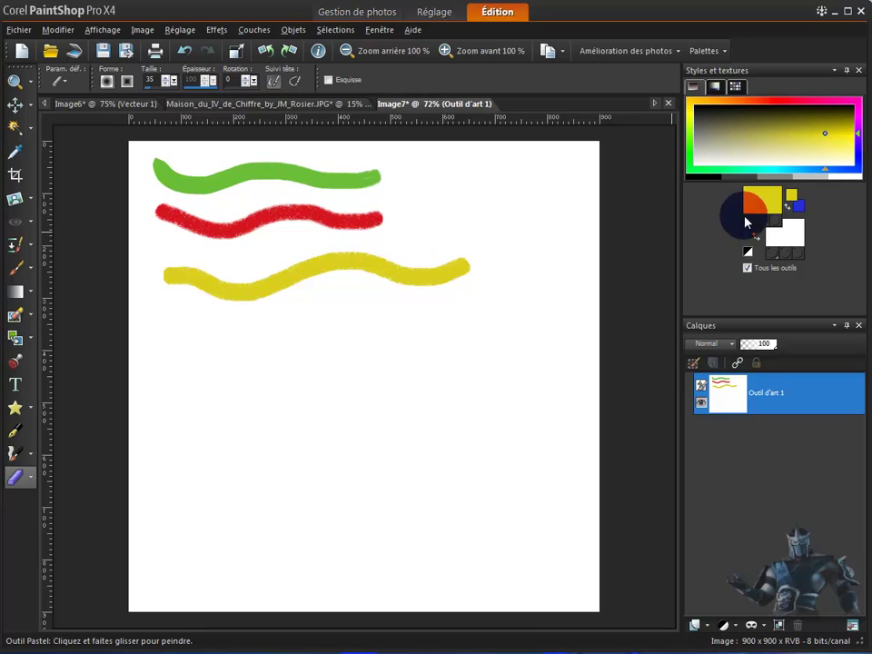
left_click(859, 162)
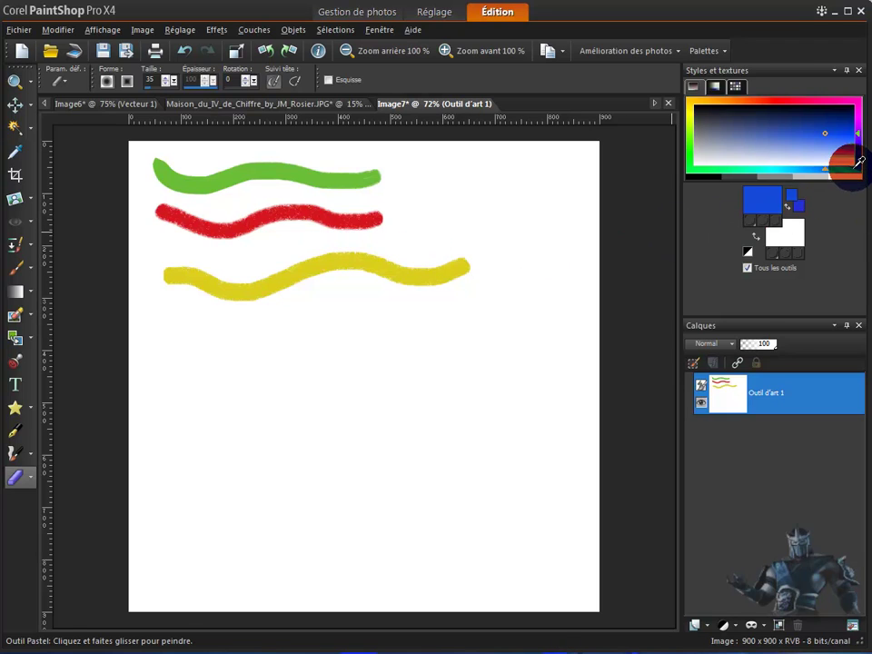
mouse_move(165, 319)
left_mouse_down()
mouse_move(192, 337)
mouse_move(289, 320)
mouse_move(355, 328)
mouse_move(460, 312)
left_mouse_up()
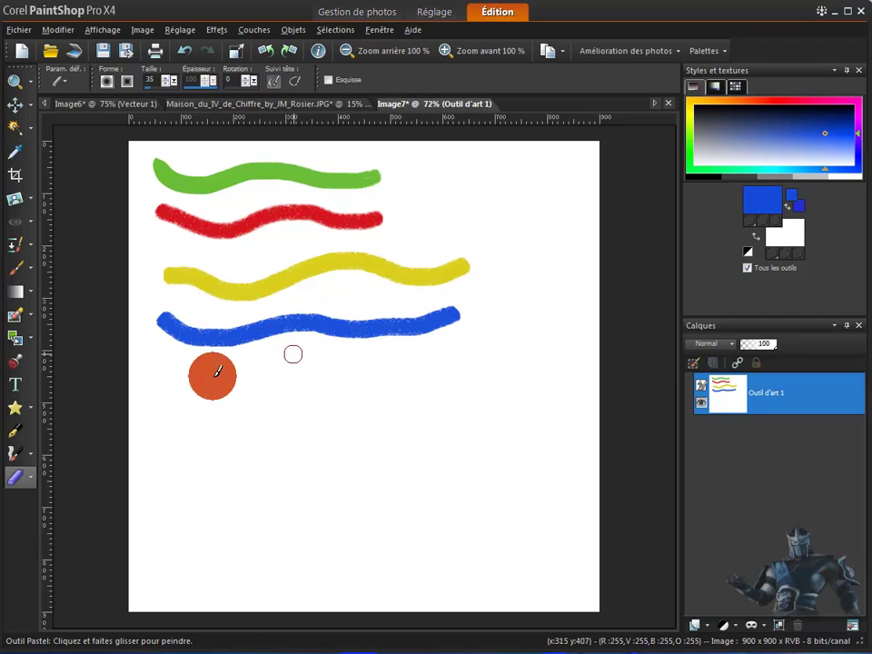
Paint a wavy blue Dry Pastel stroke across the canvas just below the blue Pastel stroke.
left_click(32, 476)
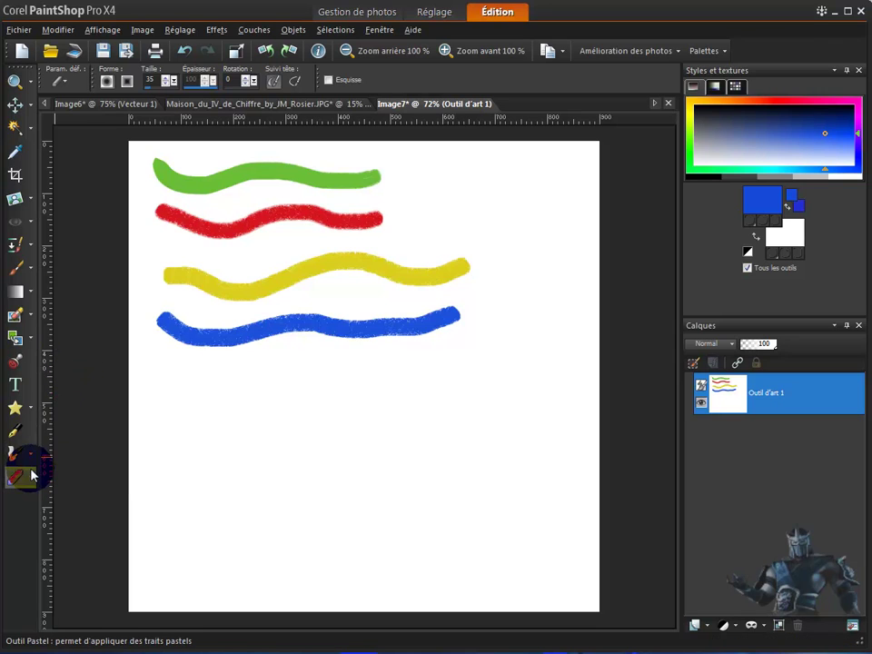
left_click(30, 479)
left_click(83, 345)
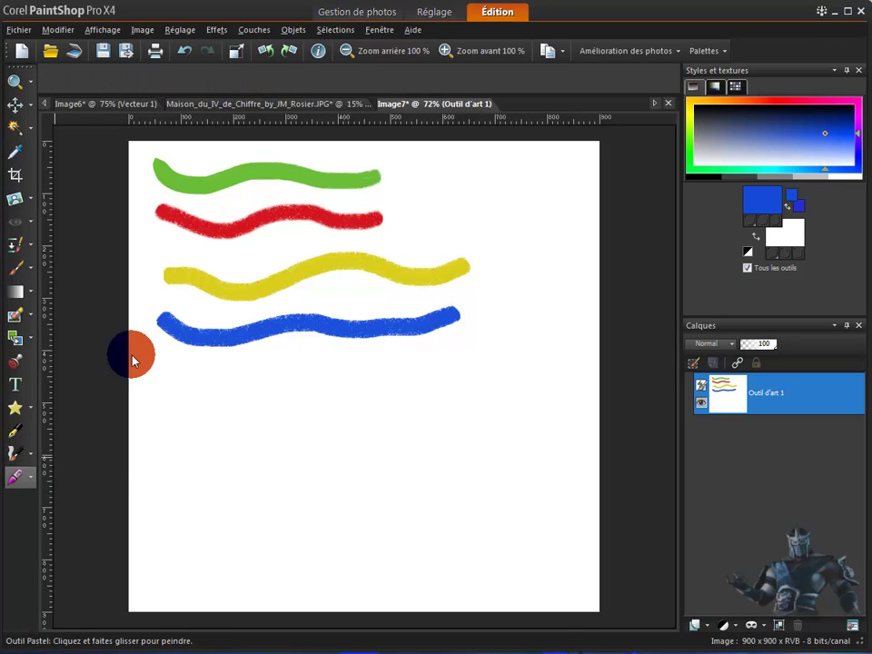
mouse_move(157, 375)
left_mouse_down()
mouse_move(197, 383)
mouse_move(255, 362)
mouse_move(398, 365)
left_mouse_up()
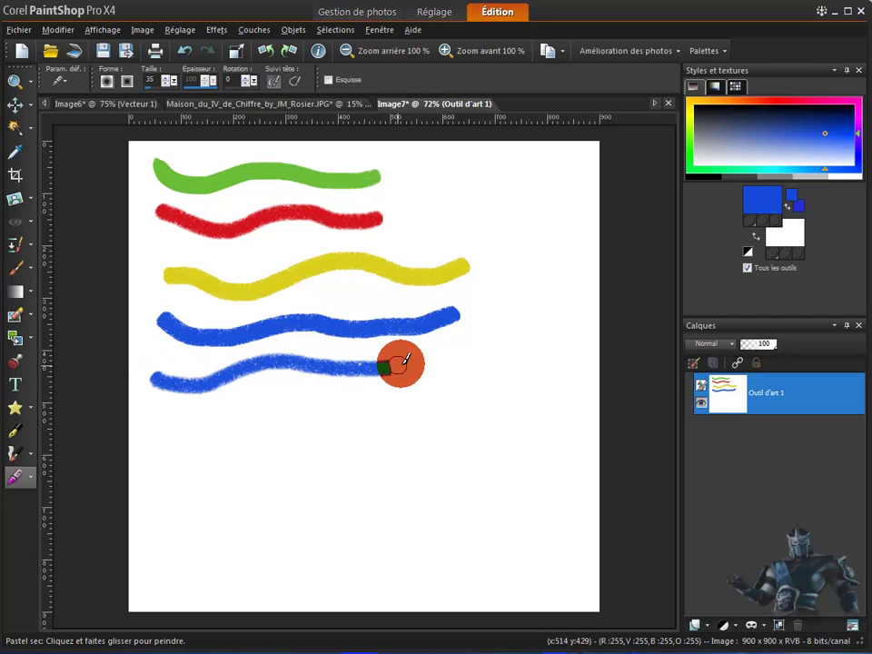
left_click_drag(471, 342, 471, 343)
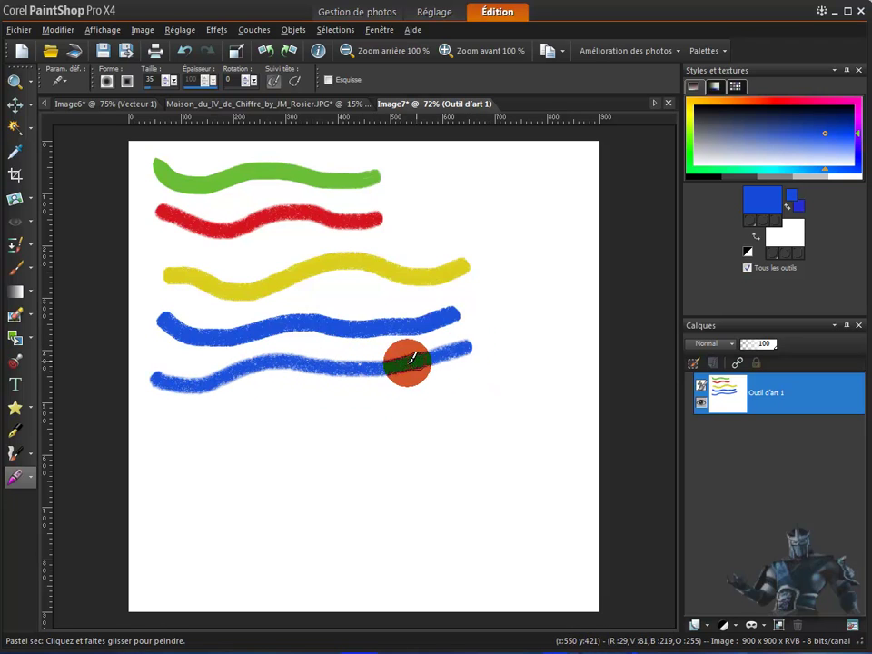
Paint a wavy magenta stroke with the Colored Pencil tool below the blue dry pastel stroke.
left_click(32, 482)
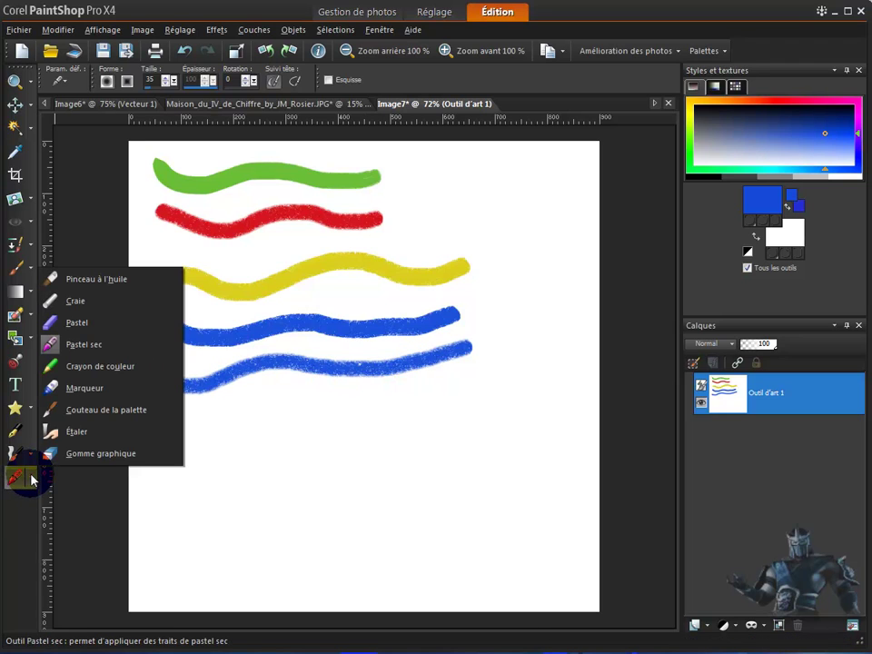
left_click(88, 367)
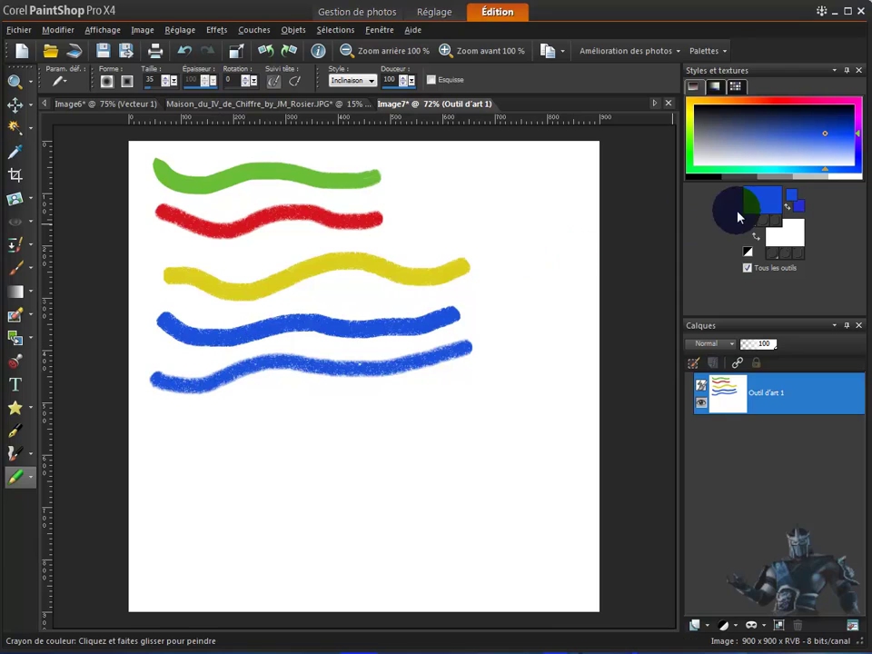
left_click(856, 96)
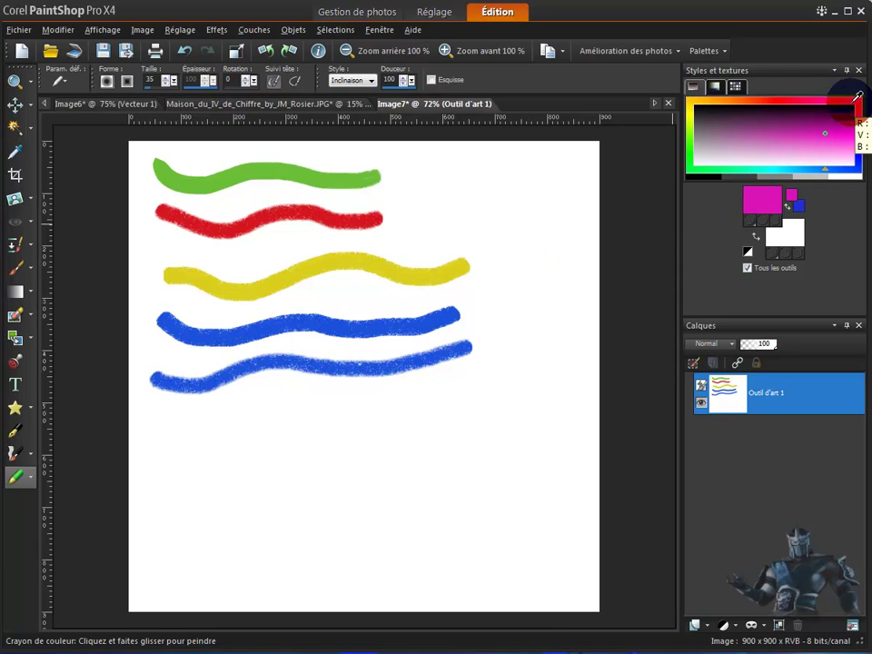
mouse_move(154, 427)
left_mouse_down()
mouse_move(192, 442)
mouse_move(301, 402)
mouse_move(368, 412)
mouse_move(434, 396)
left_mouse_up()
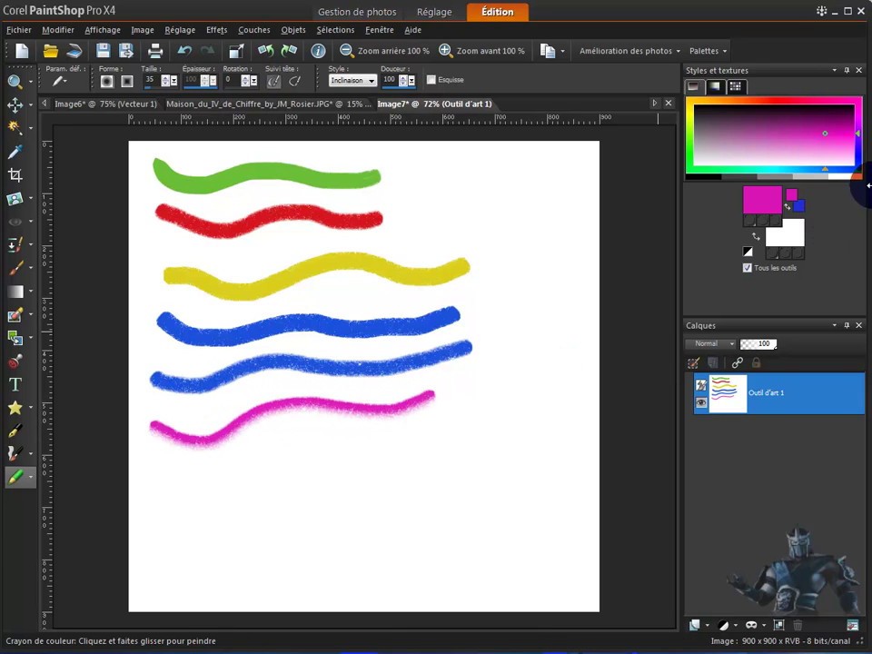
Paint a blue Colored Pencil dot below the magenta stroke, and a long blue line above it curving upward at its right end.
left_click(863, 153)
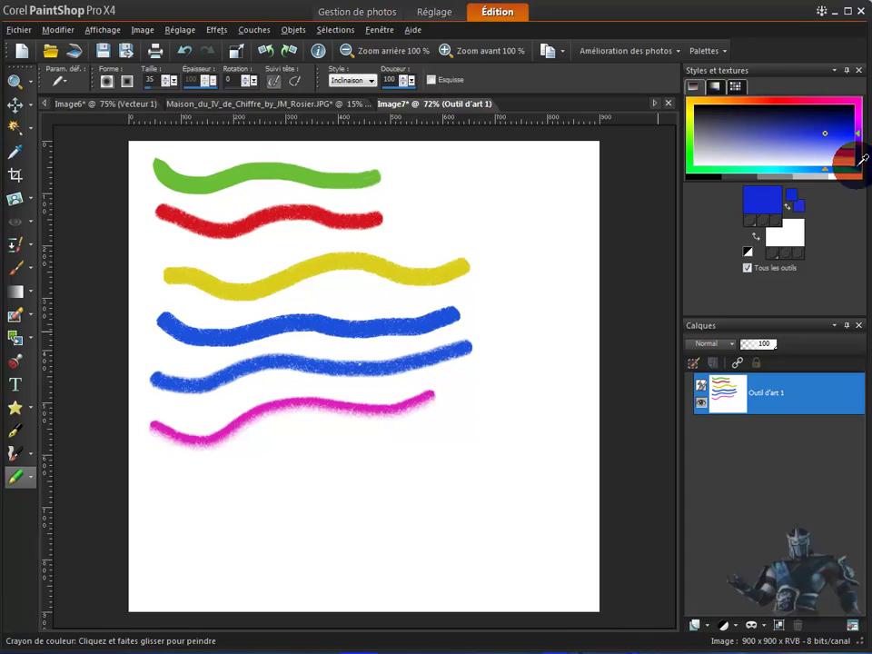
left_click(168, 462)
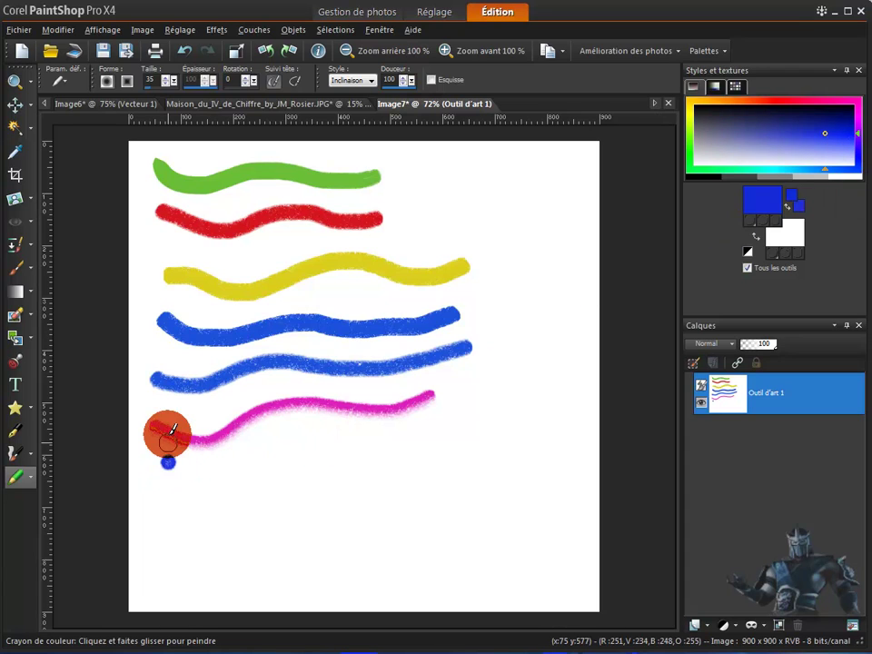
mouse_move(158, 404)
left_mouse_down()
mouse_move(261, 385)
mouse_move(327, 390)
mouse_move(474, 370)
mouse_move(504, 337)
mouse_move(490, 292)
left_mouse_up()
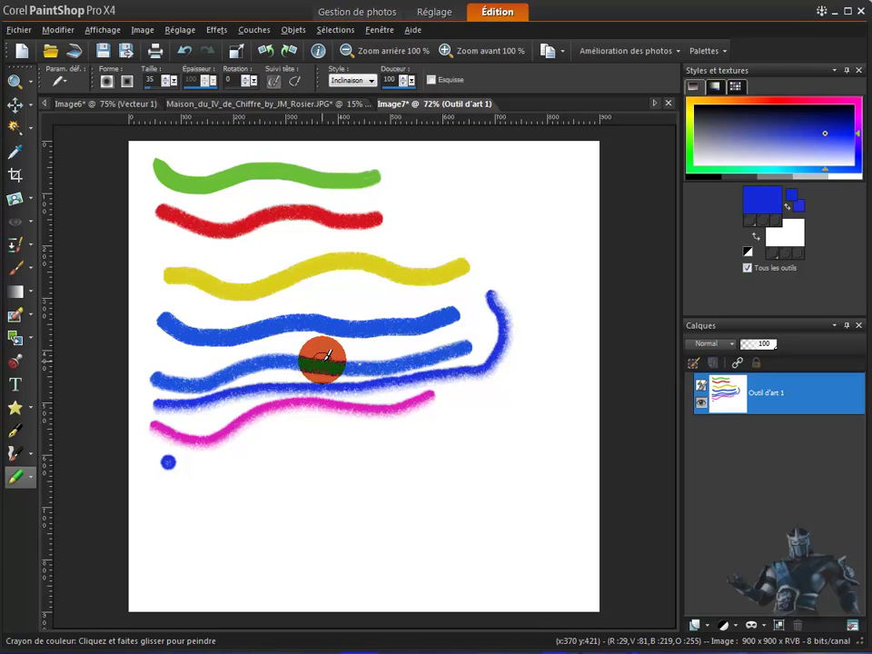
Paint a wavy blue Marker stroke below the magenta stroke, rising steeply toward the canvas's right edge.
left_click(32, 480)
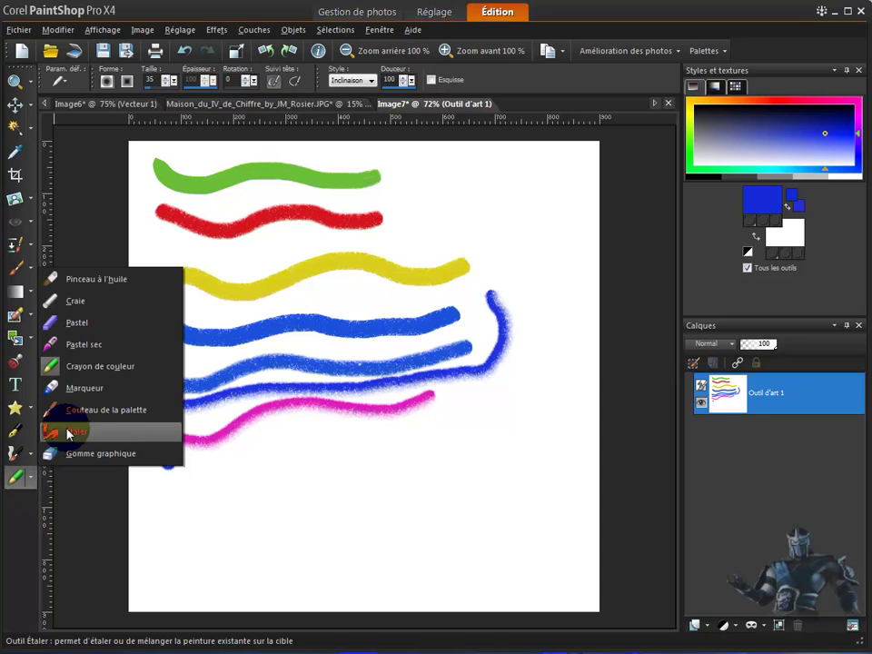
left_click(86, 388)
mouse_move(209, 467)
left_mouse_down()
mouse_move(337, 449)
mouse_move(374, 433)
mouse_move(445, 467)
mouse_move(462, 465)
mouse_move(567, 336)
left_mouse_up()
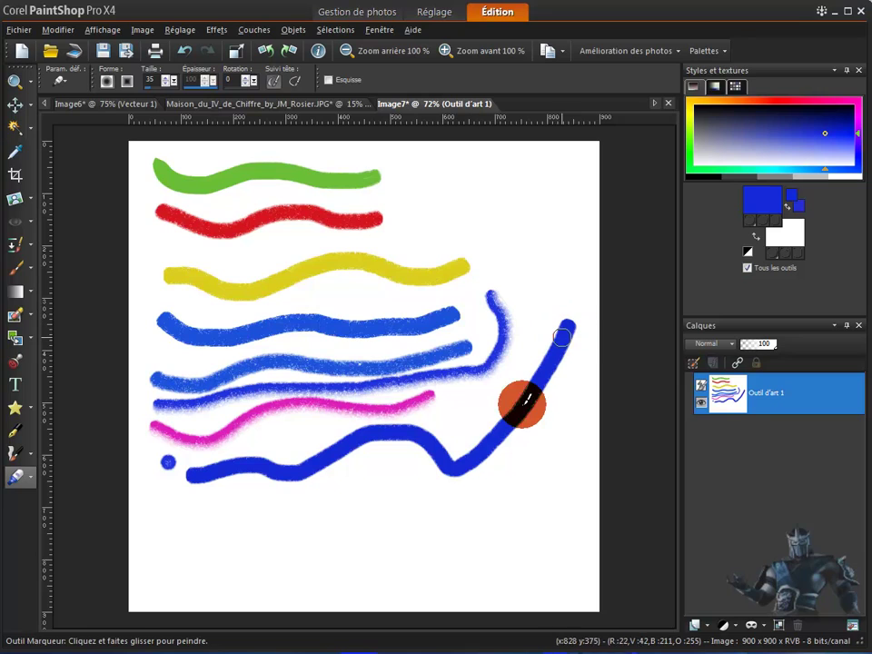
Paint a cluster of blue Palette Knife marks in the lower-left part of the canvas, below the marker stroke.
left_click(32, 488)
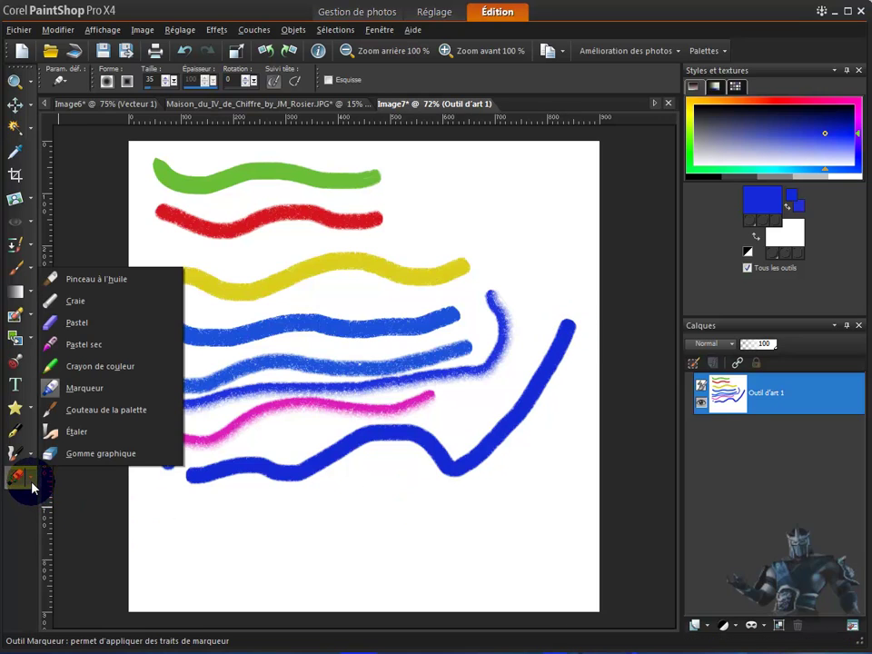
left_click(97, 416)
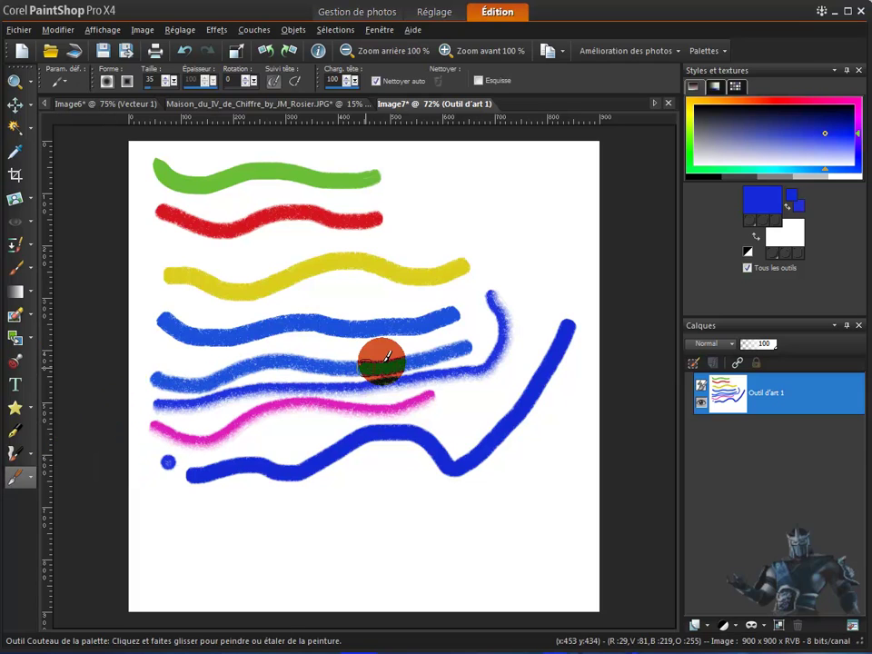
mouse_move(196, 526)
left_mouse_down()
mouse_move(275, 521)
mouse_move(192, 542)
mouse_move(238, 543)
mouse_move(212, 537)
mouse_move(256, 533)
mouse_move(239, 532)
mouse_move(256, 518)
mouse_move(229, 521)
mouse_move(253, 504)
mouse_move(225, 516)
mouse_move(245, 478)
mouse_move(251, 557)
mouse_move(185, 569)
left_mouse_up()
Smear the blue palette knife marks outward to the upper right, and smear the upper end of the marker stroke.
left_click(33, 486)
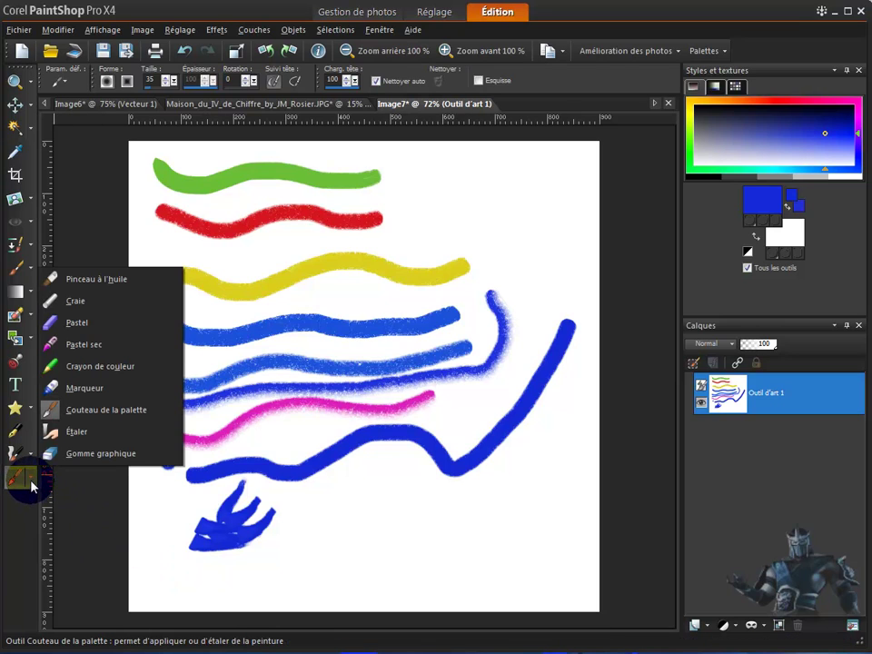
left_click(78, 434)
mouse_move(195, 509)
left_mouse_down()
mouse_move(194, 530)
mouse_move(244, 516)
mouse_move(229, 520)
left_mouse_up()
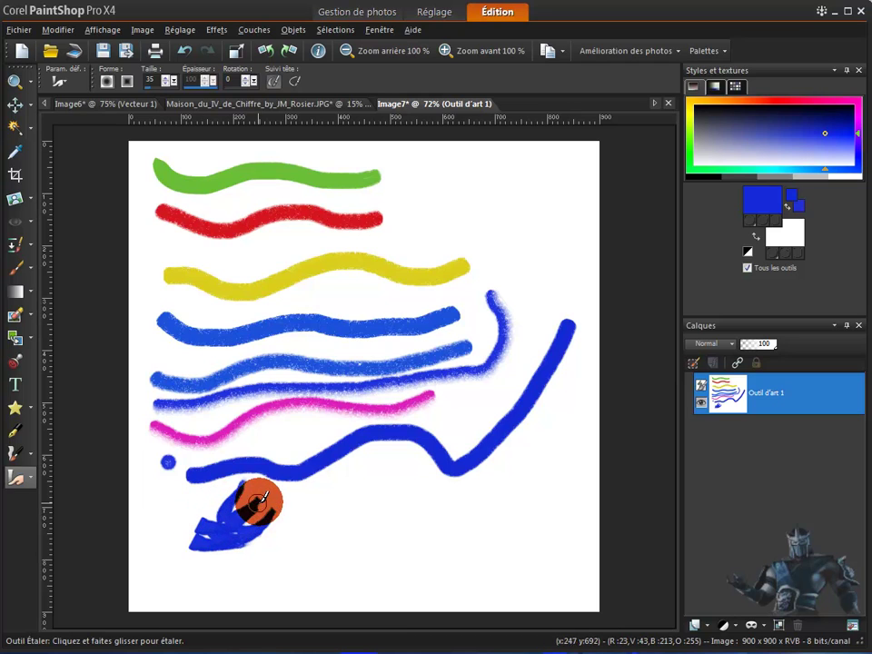
mouse_move(270, 495)
left_mouse_down()
mouse_move(243, 515)
mouse_move(269, 480)
mouse_move(245, 520)
mouse_move(271, 484)
mouse_move(258, 508)
mouse_move(281, 485)
mouse_move(264, 507)
mouse_move(302, 482)
mouse_move(248, 537)
mouse_move(286, 497)
mouse_move(259, 528)
mouse_move(287, 502)
mouse_move(329, 494)
mouse_move(273, 528)
mouse_move(304, 494)
mouse_move(282, 509)
mouse_move(312, 493)
left_mouse_up()
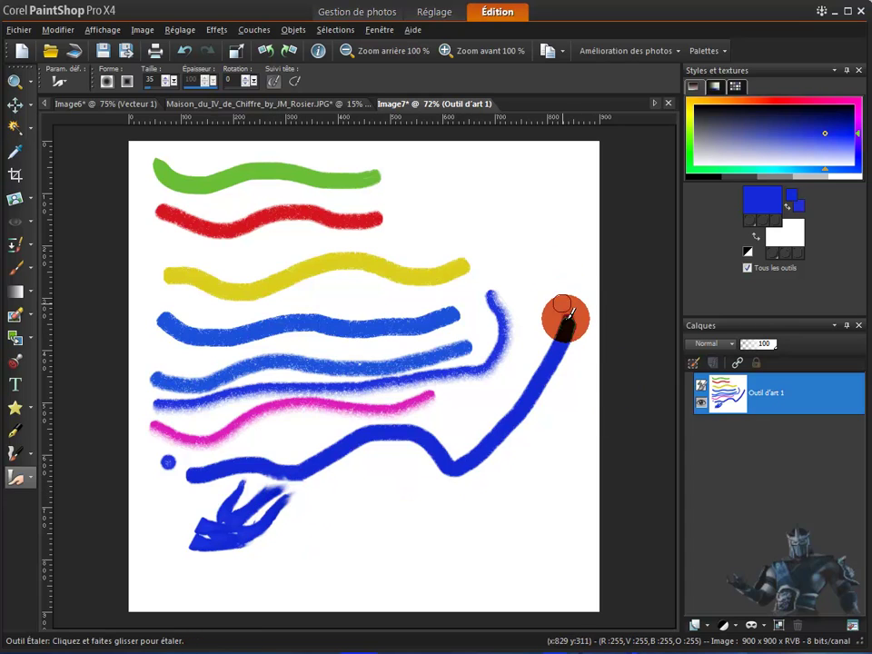
mouse_move(572, 301)
left_mouse_down()
mouse_move(575, 330)
mouse_move(567, 302)
mouse_move(563, 311)
mouse_move(574, 325)
left_mouse_up()
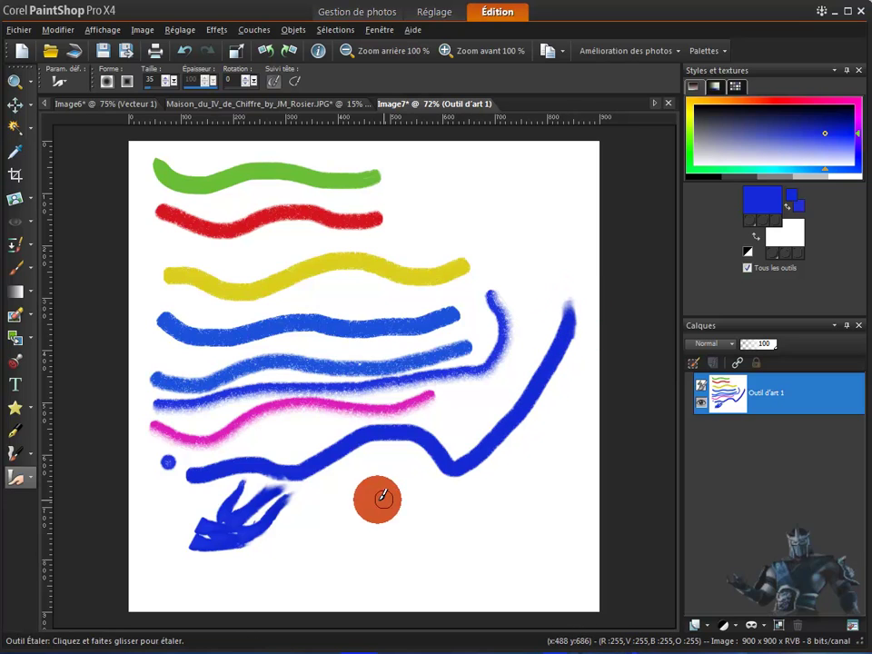
Partly erase the smeared blue palette knife marks with the Art Eraser.
left_click(33, 482)
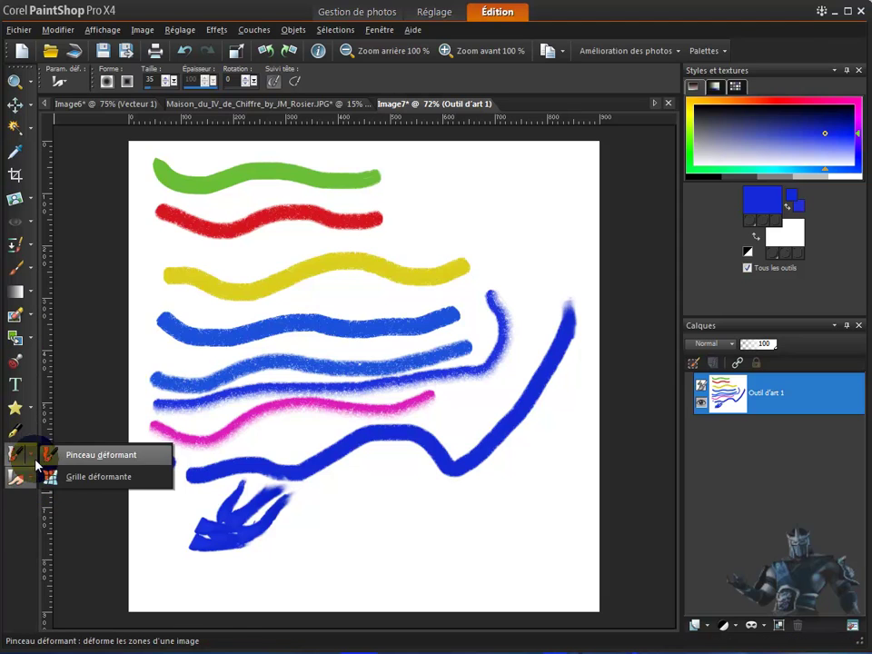
left_click(82, 453)
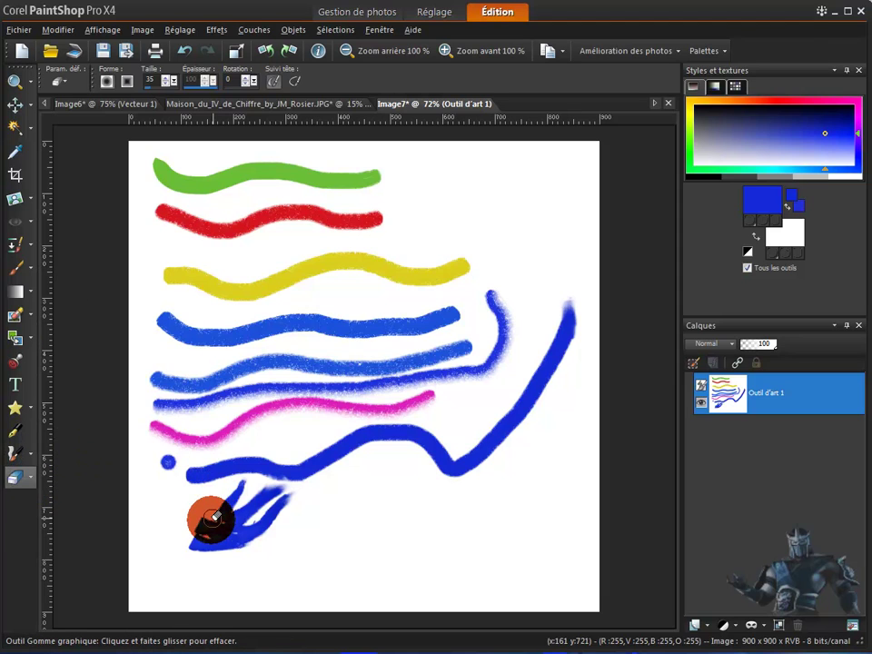
mouse_move(235, 518)
left_mouse_down()
mouse_move(220, 510)
mouse_move(296, 487)
mouse_move(247, 522)
mouse_move(206, 536)
mouse_move(304, 501)
mouse_move(293, 533)
mouse_move(477, 515)
left_mouse_up()
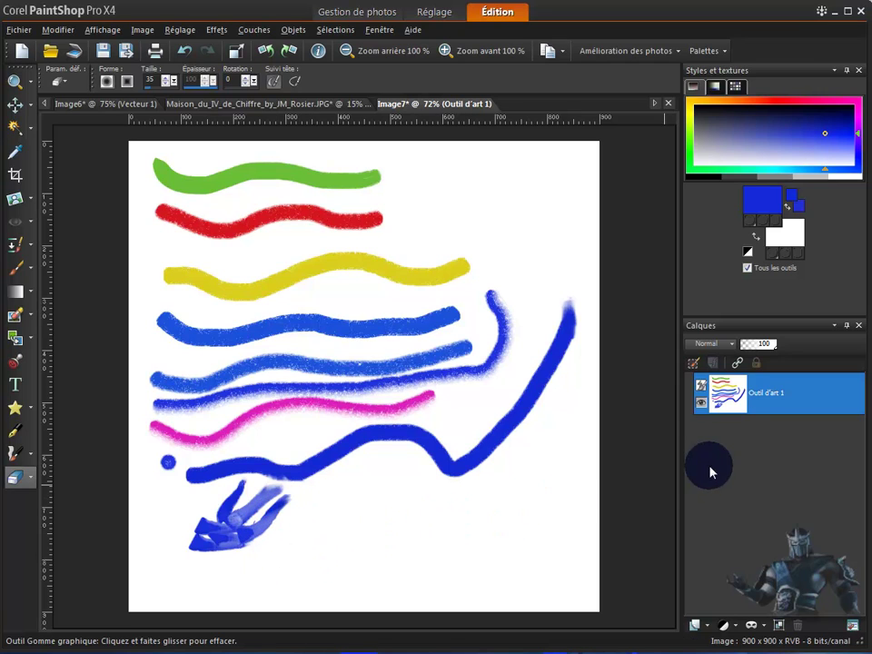
left_click_drag(513, 447, 655, 442)
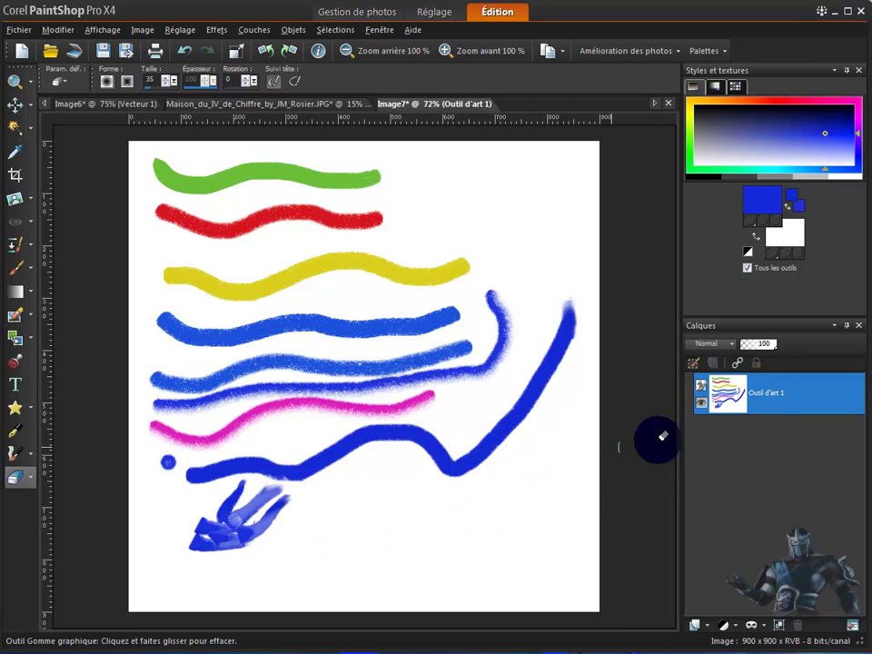
Switch the active art media tool back to the Oil Brush.
mouse_move(761, 407)
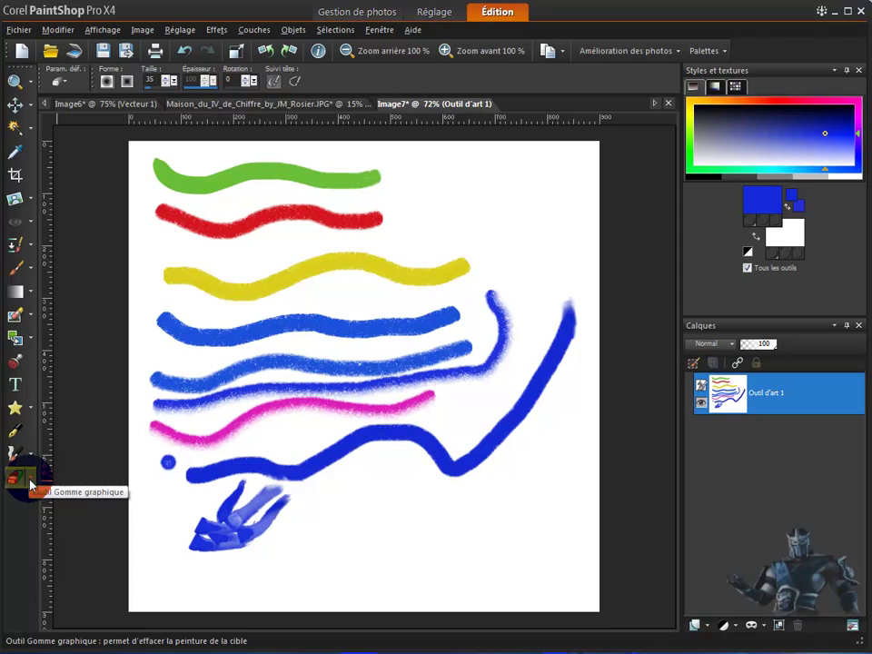
mouse_move(27, 477)
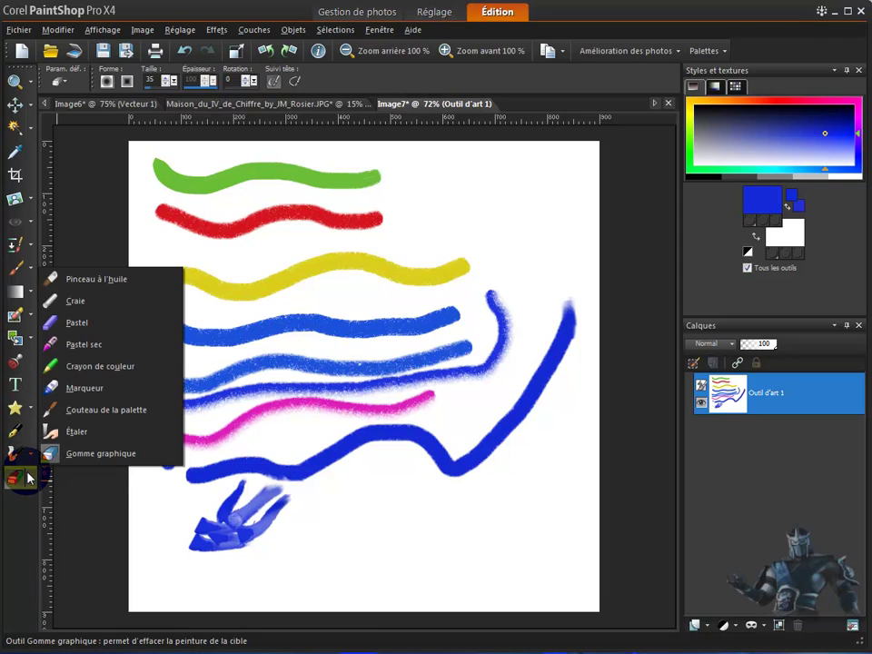
left_click(91, 280)
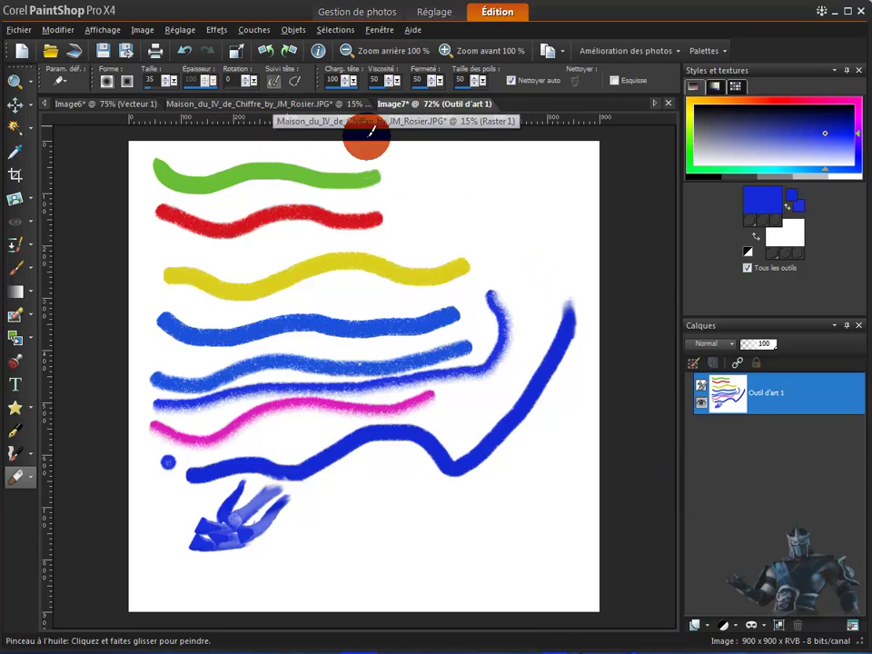
Add a new raster layer with default settings above the art media layer.
left_click(695, 625)
left_click(726, 523)
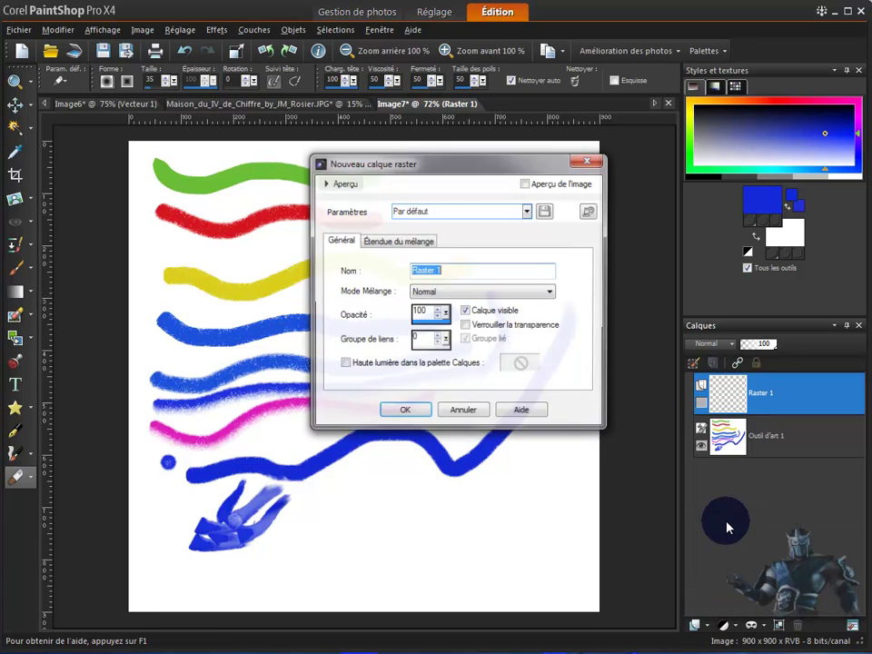
left_click(402, 413)
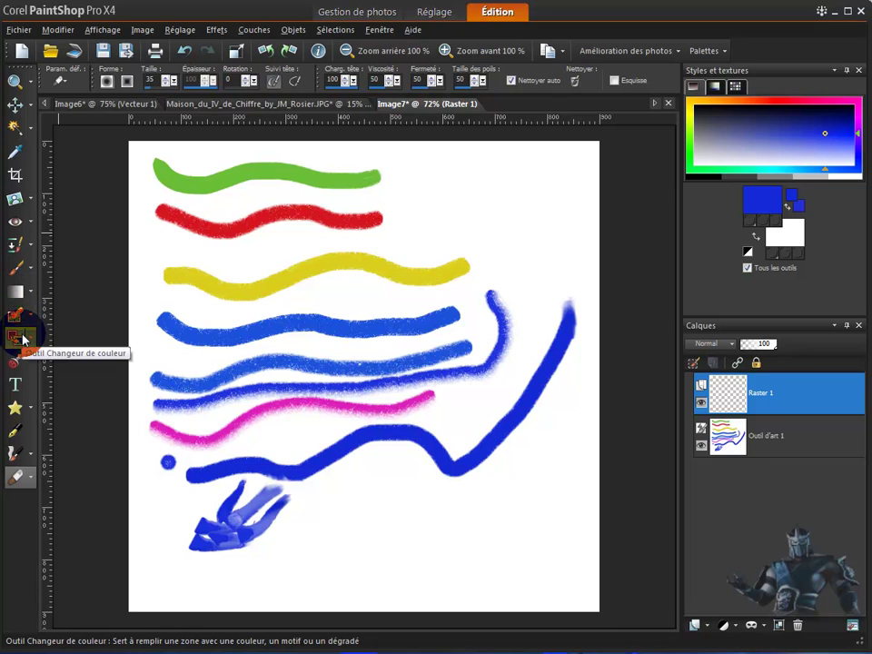
Flood-fill the new raster layer with blue and reduce its opacity to 44.
left_click(27, 341)
left_click(63, 338)
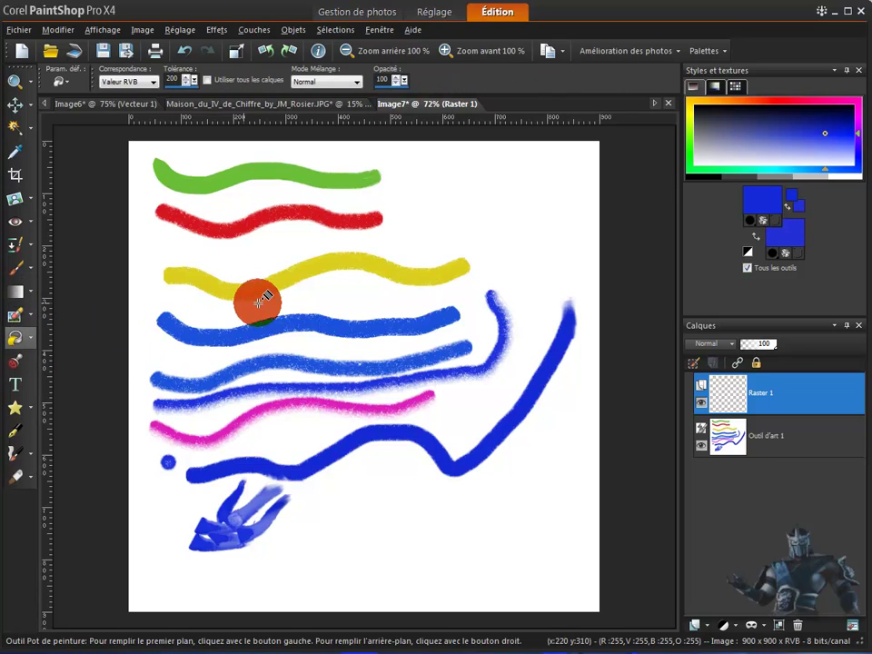
left_click(331, 295)
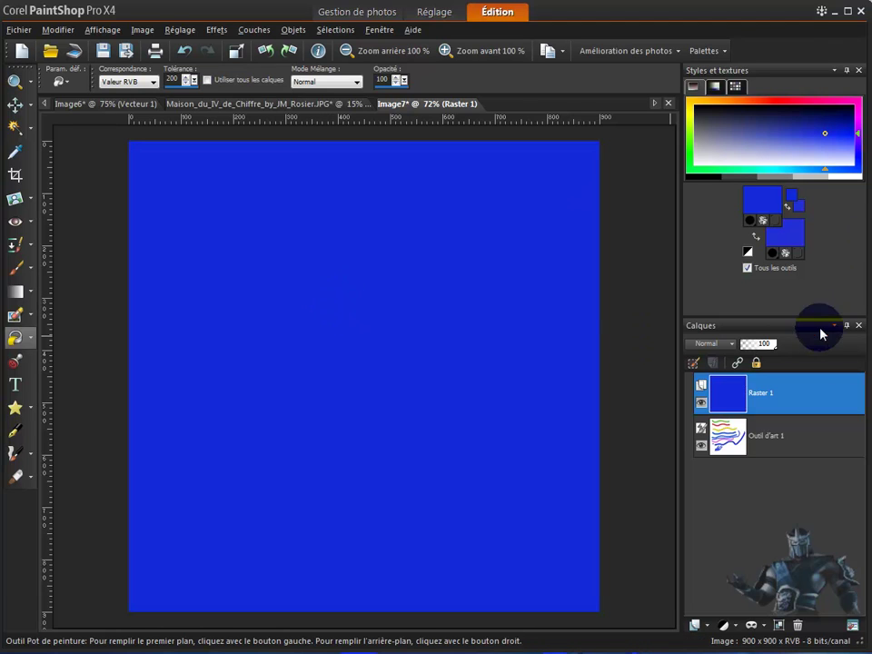
left_click(758, 345)
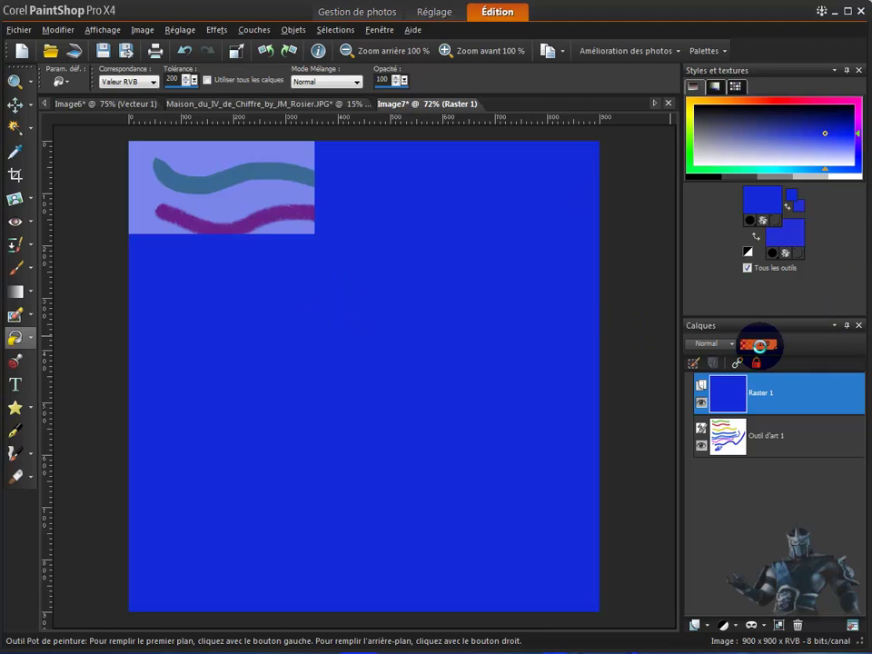
left_click_drag(758, 345, 759, 345)
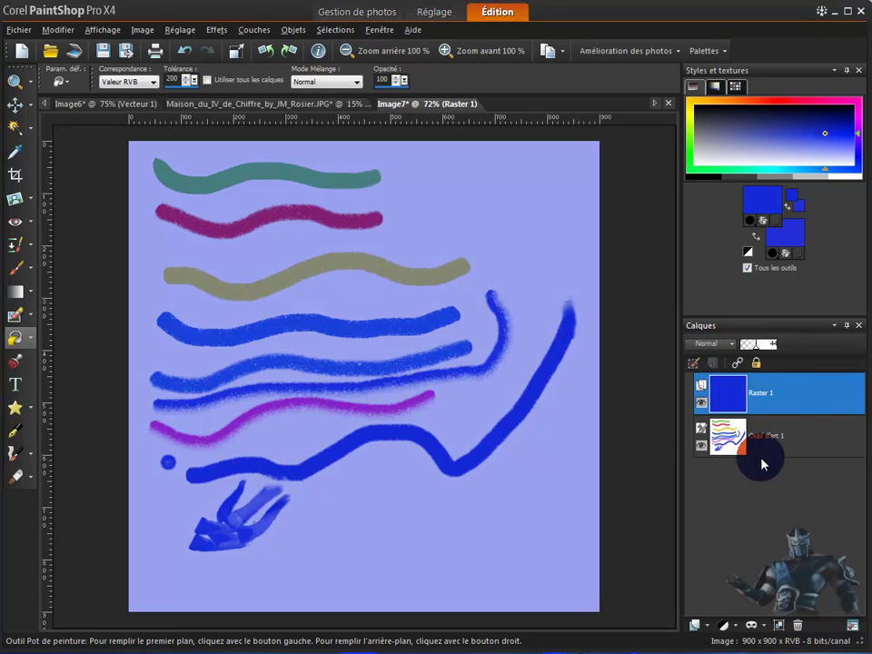
Merge all layers of the image by flattening them.
right_click(777, 398)
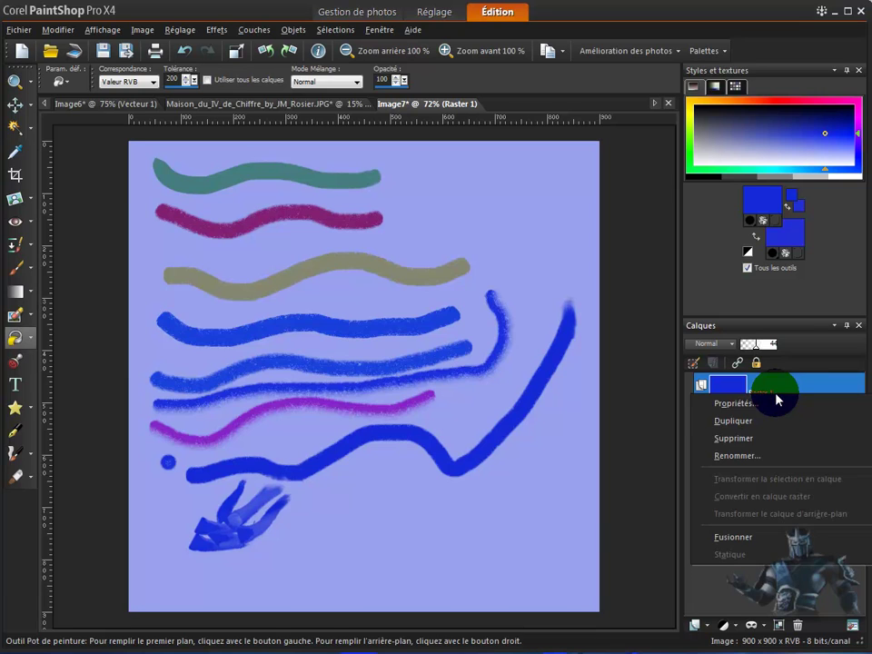
mouse_move(747, 541)
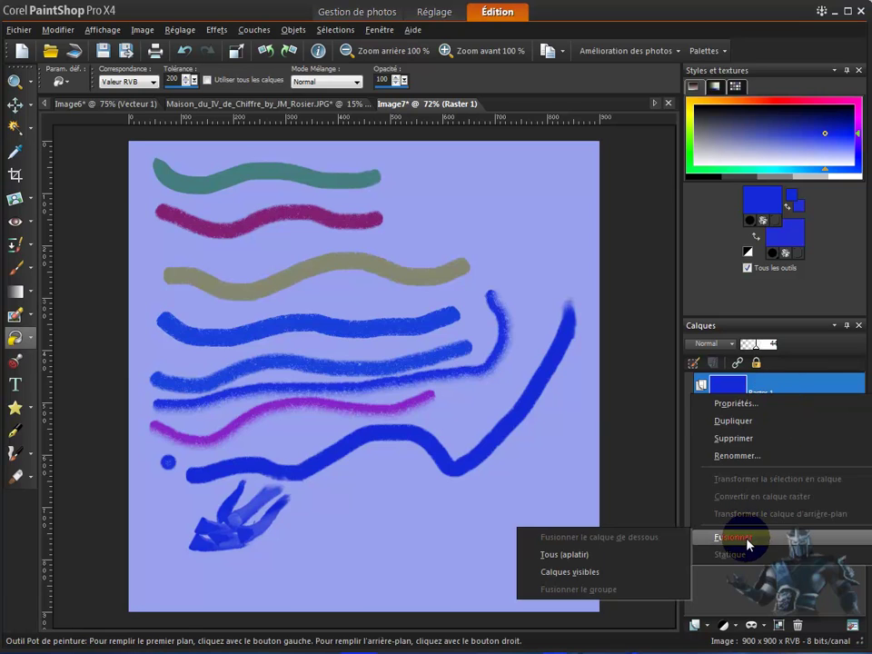
left_click(582, 563)
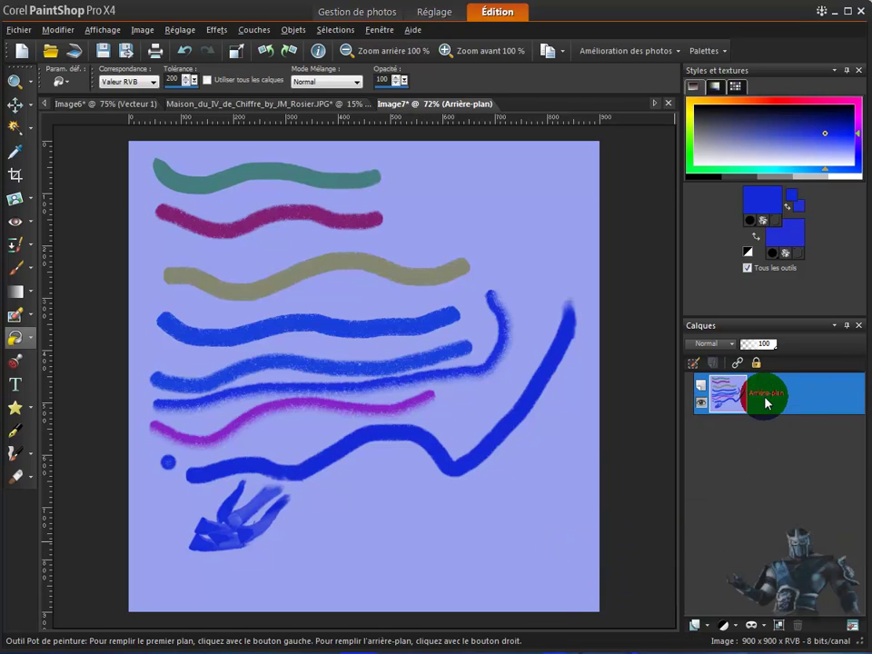
Turn the flattened background into a regular raster layer by accepting its layer properties unchanged.
mouse_move(773, 400)
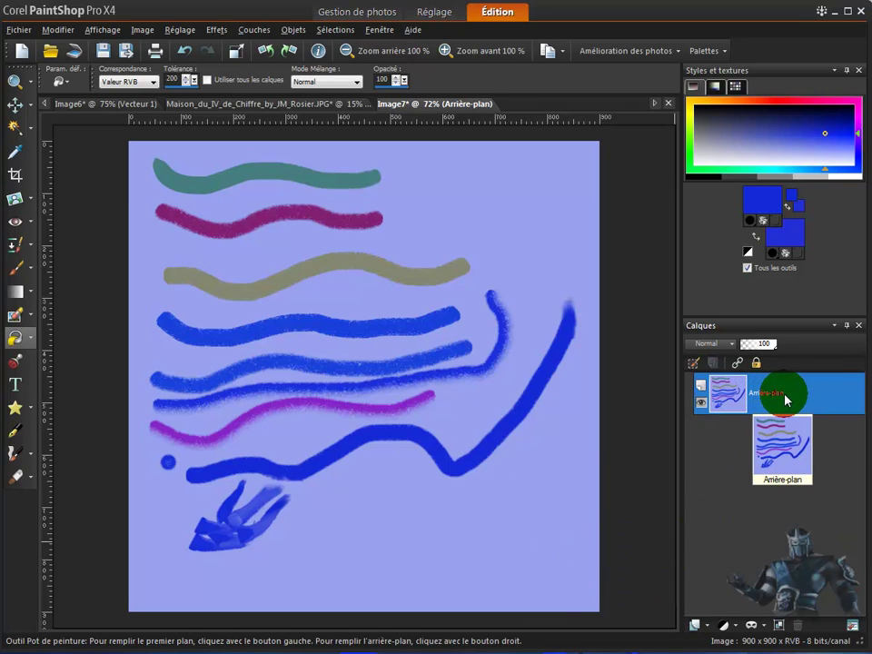
right_click(775, 400)
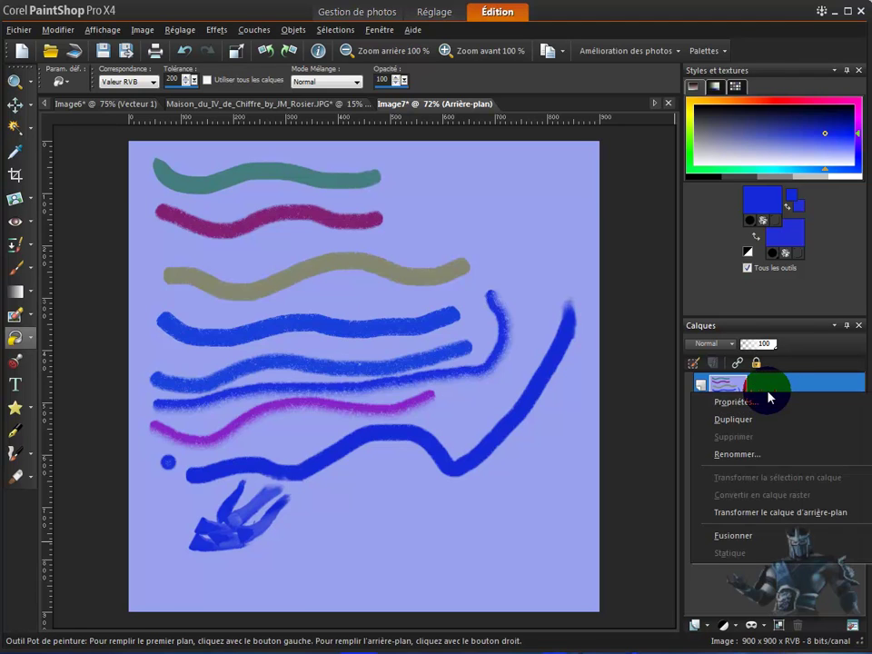
left_click(769, 401)
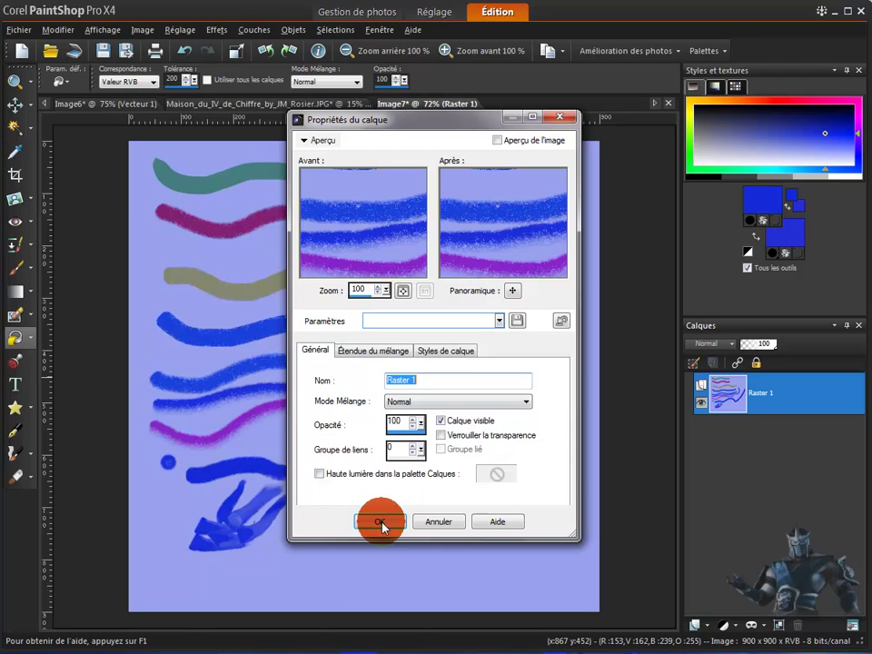
left_click(380, 522)
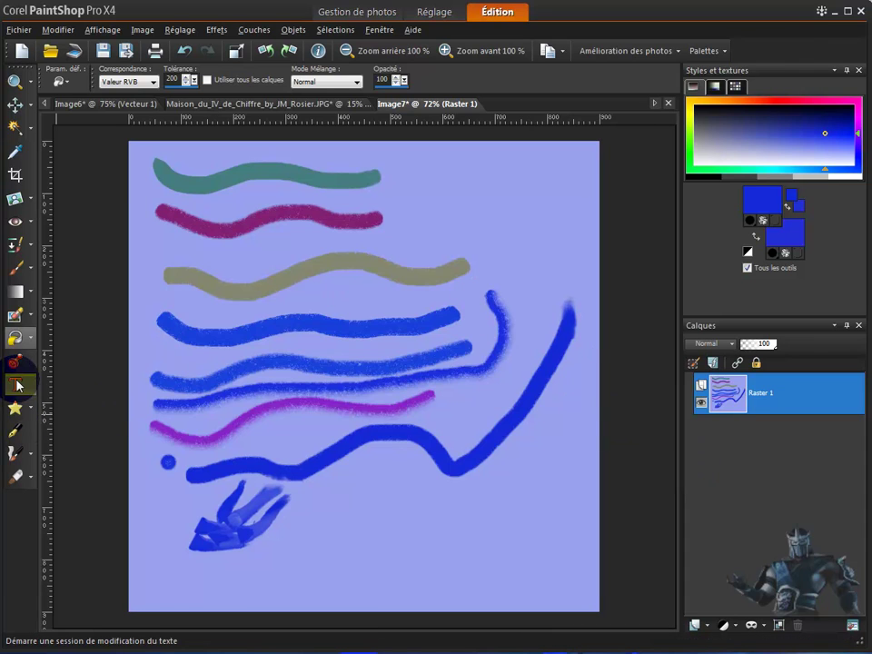
Apply the Flood Fill in blue to the olive wavy stroke on the flattened raster layer.
left_click(245, 282)
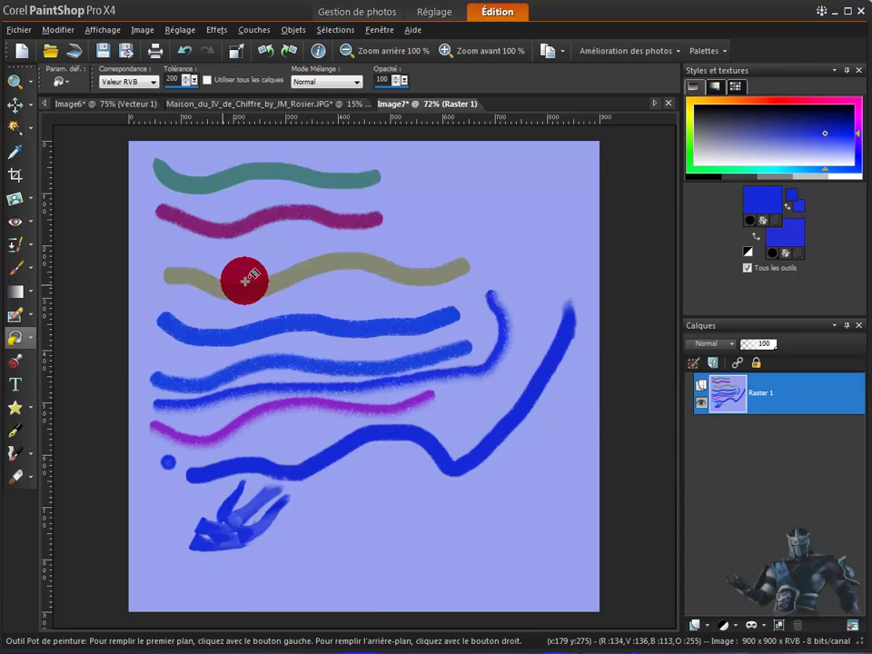